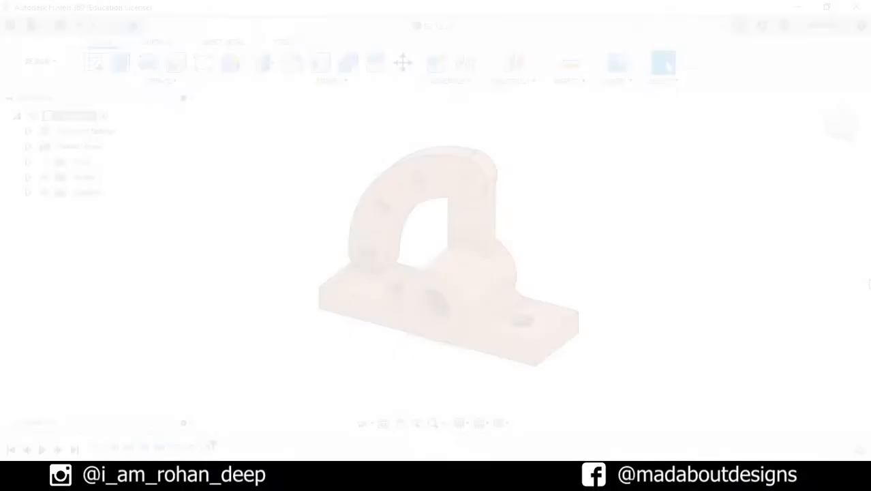
- Create a new design and start a sketch on the vertical YZ plane
click(41, 25)
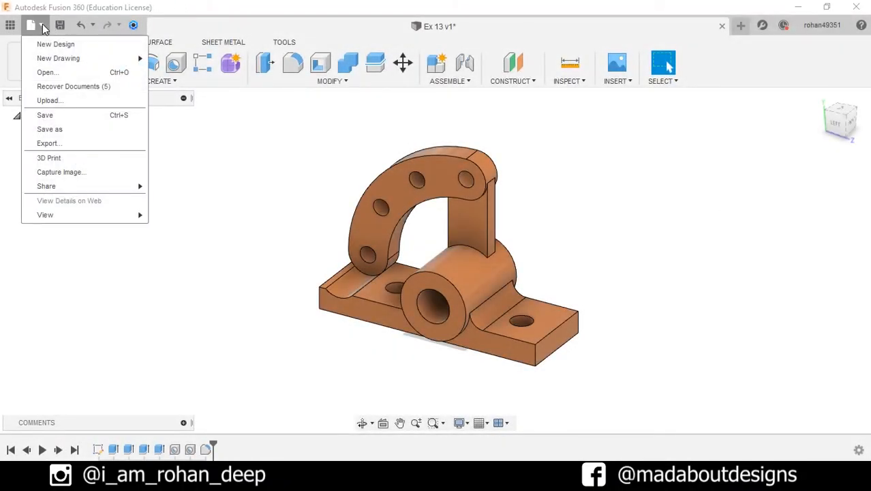
click(55, 43)
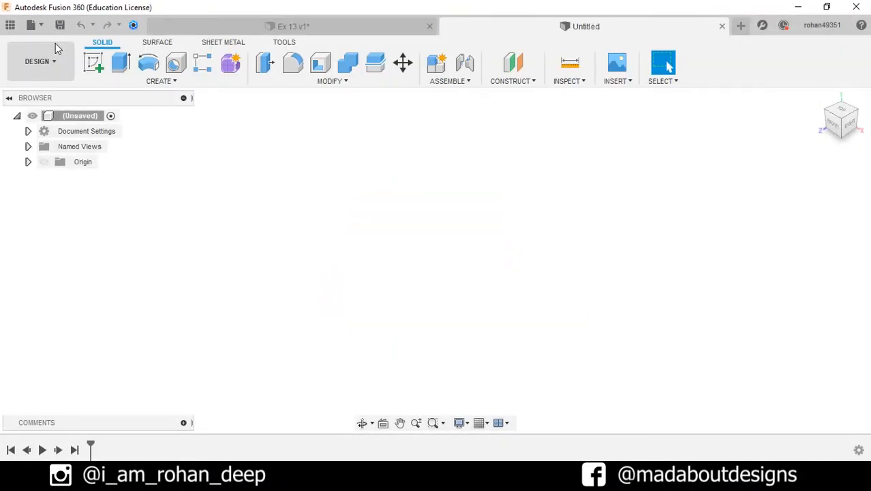
click(94, 64)
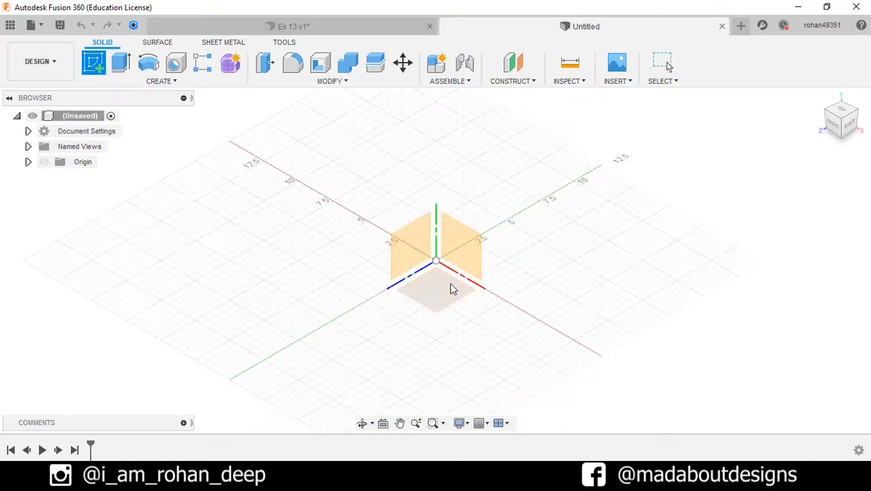
click(412, 250)
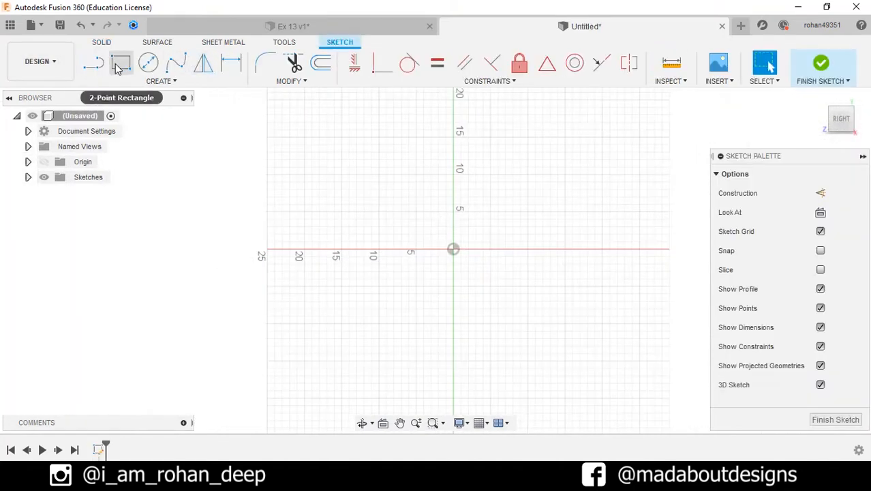
- Draw a center rectangle on the origin, 165 cm wide and 16 cm high
click(121, 62)
click(820, 214)
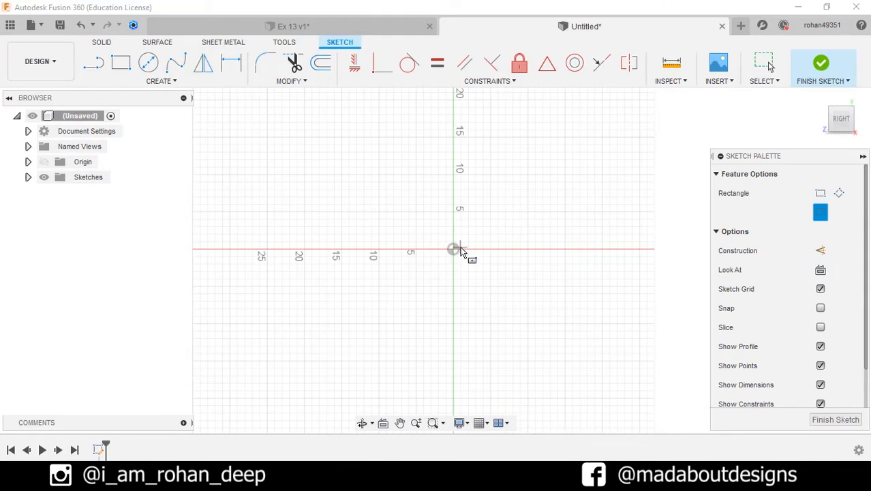
click(454, 250)
text(16)
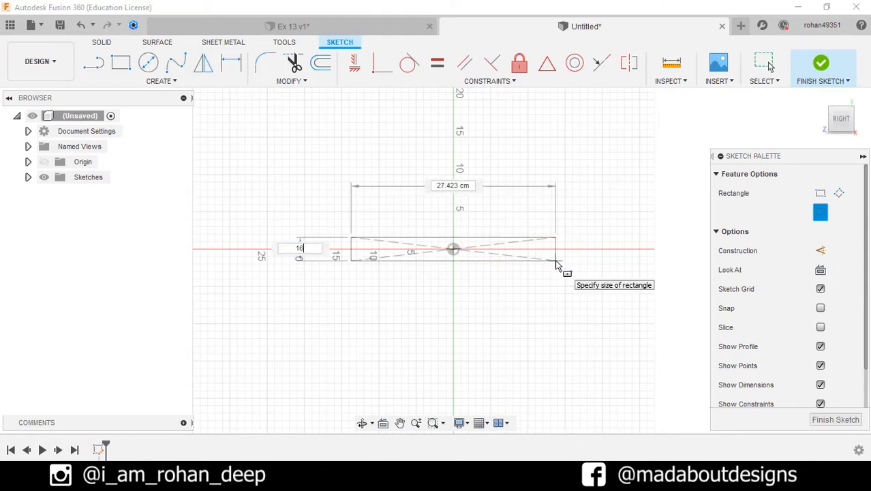
key(Tab)
text(165)
key(Tab)
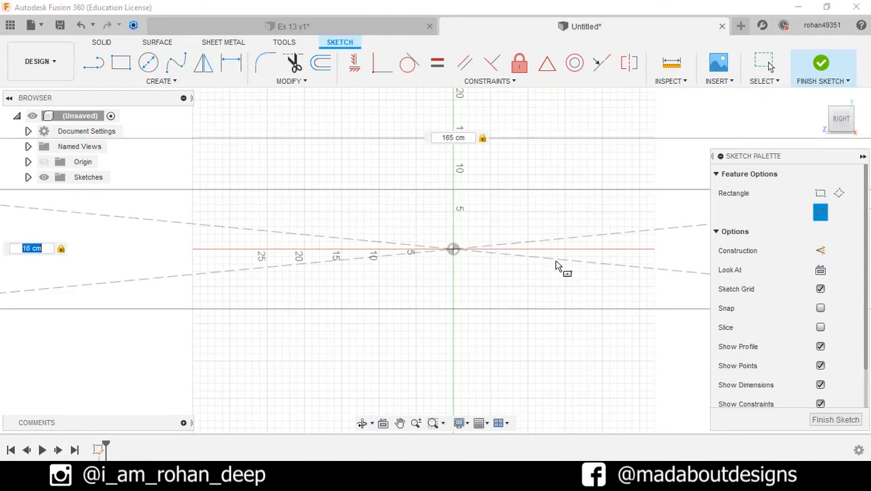
key(Return)
- Draw two concentric circles of 25 cm and 50 cm diameter, centred just above the rectangle and slightly right of the origin
scroll(558, 265, down, 5)
middle_drag(558, 266, 457, 268)
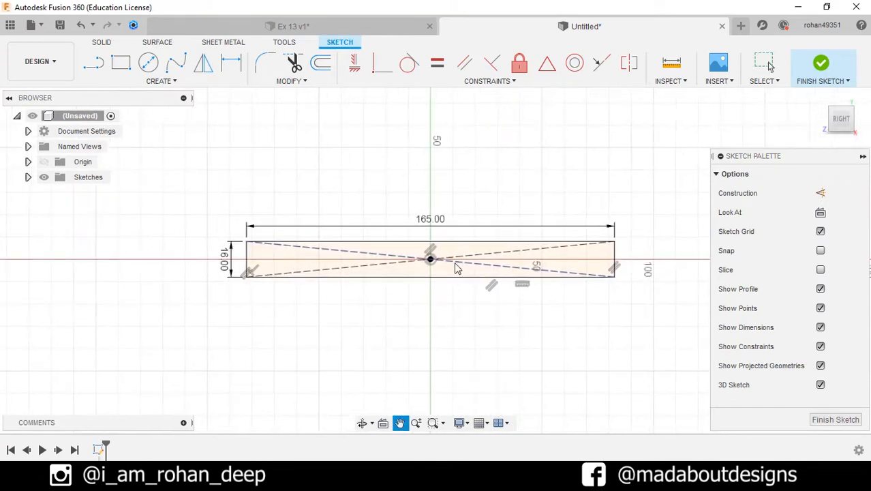
click(148, 62)
click(461, 217)
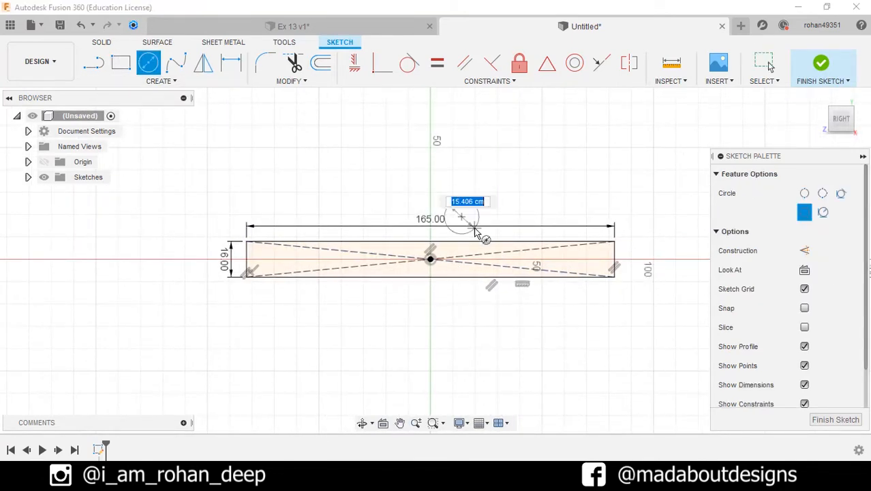
text(25)
key(Return)
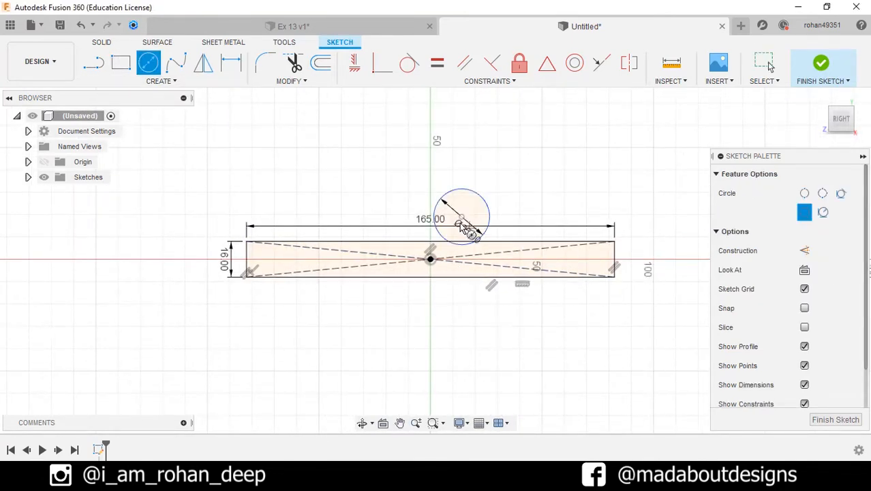
click(462, 217)
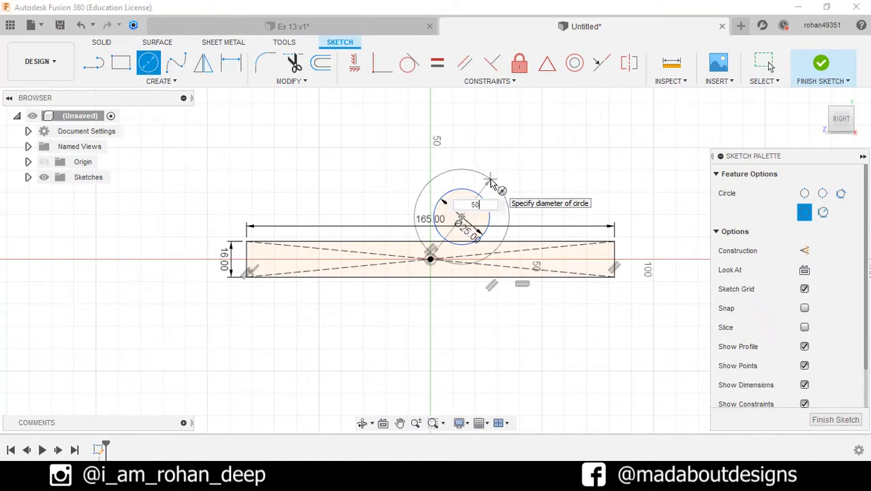
text(50)
key(Return)
- Dimension the circles' centre 27 cm above the rectangle's bottom edge
middle_drag(482, 251, 424, 227)
click(232, 66)
scroll(349, 176, up, 2)
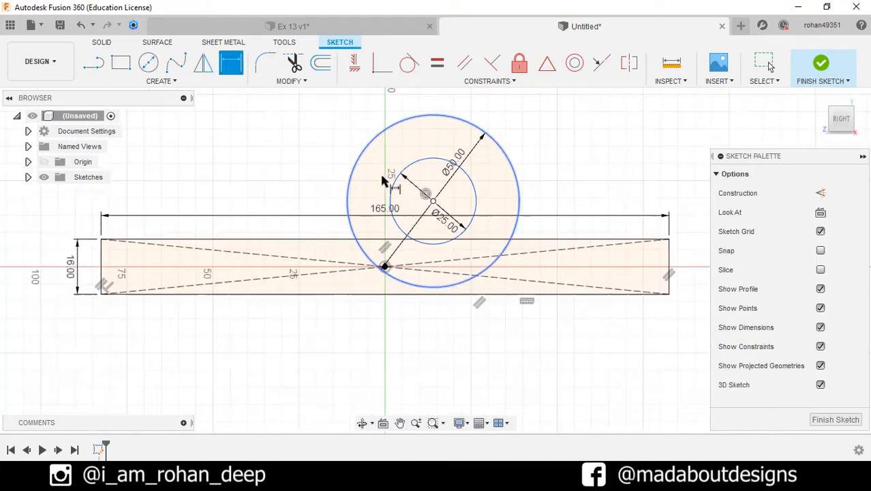
click(454, 295)
scroll(453, 294, down, 2)
click(615, 271)
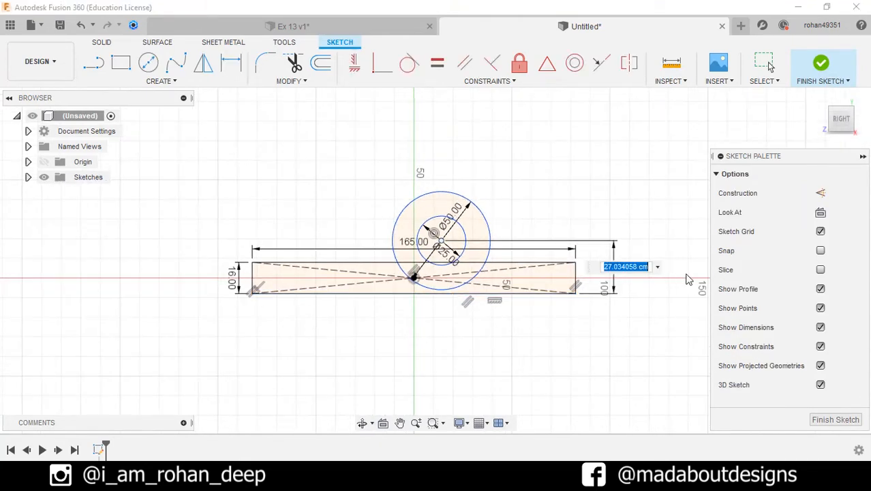
key(Return)
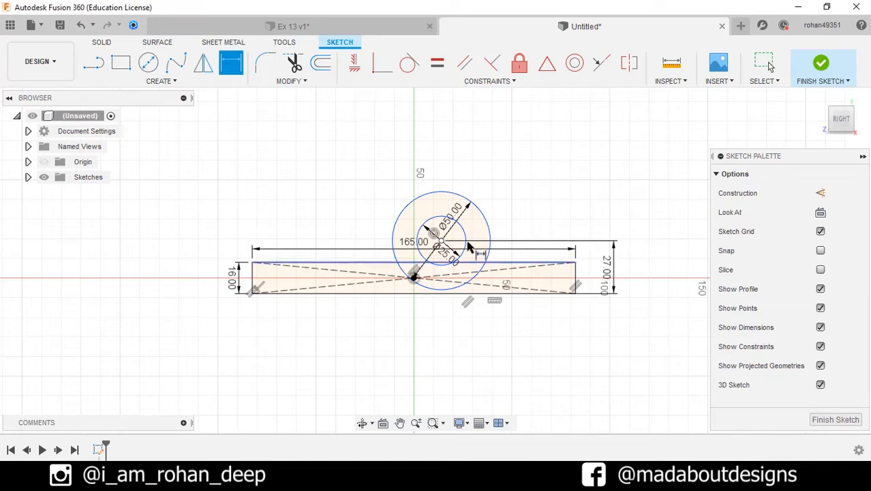
- Set the horizontal distance between the origin and the circles' centre to 7.5 cm
click(442, 241)
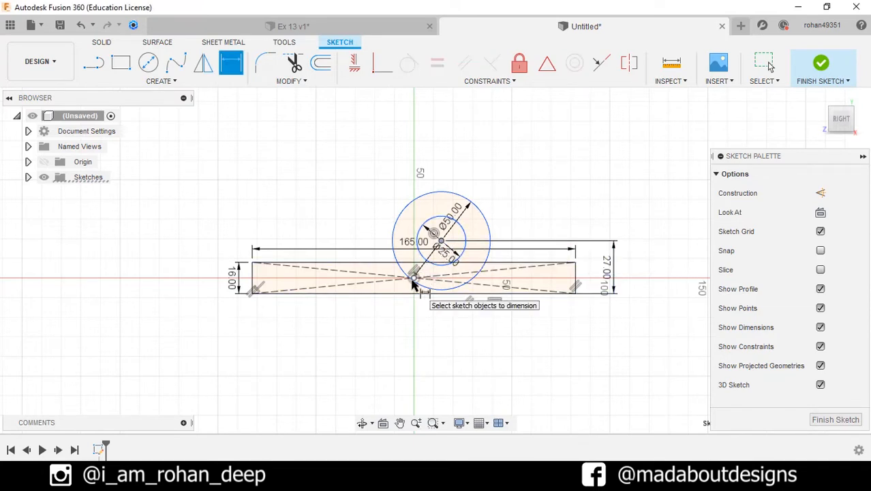
click(413, 279)
click(433, 333)
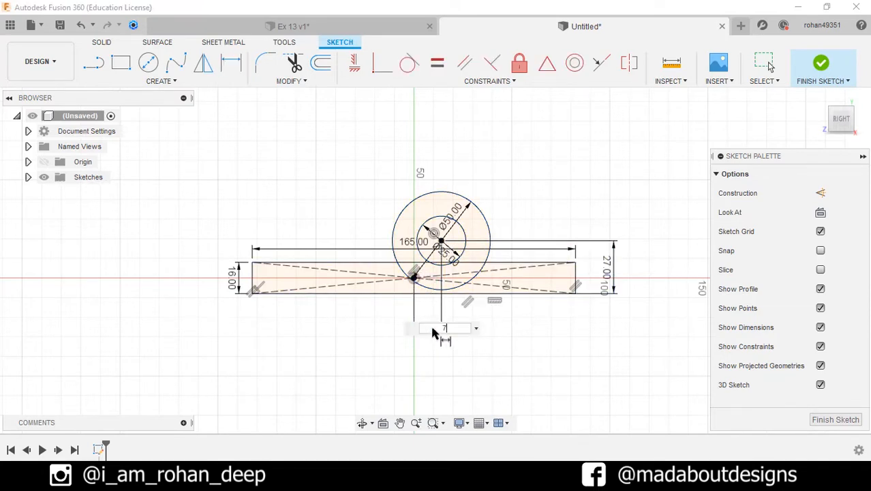
text(7.5)
key(Return)
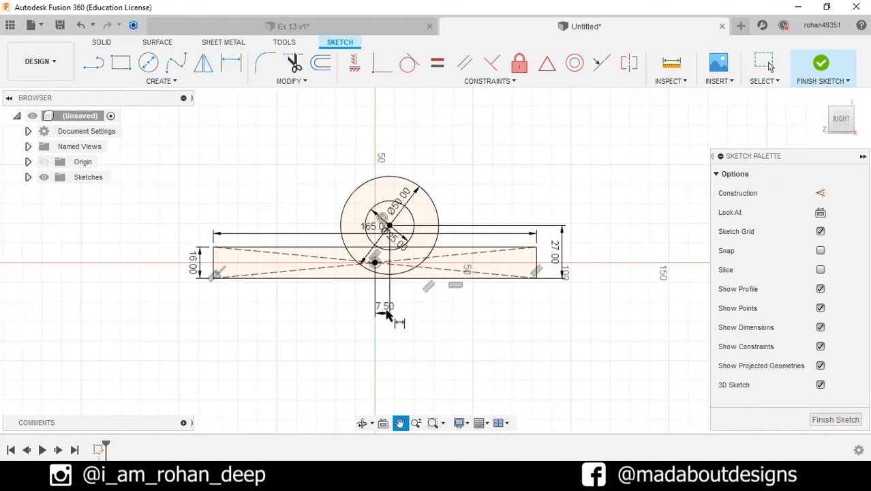
- Draw two concentric quarter arcs around the circles' centre, spanning its left side to directly above it, the inner one about 102 cm in radius
click(161, 81)
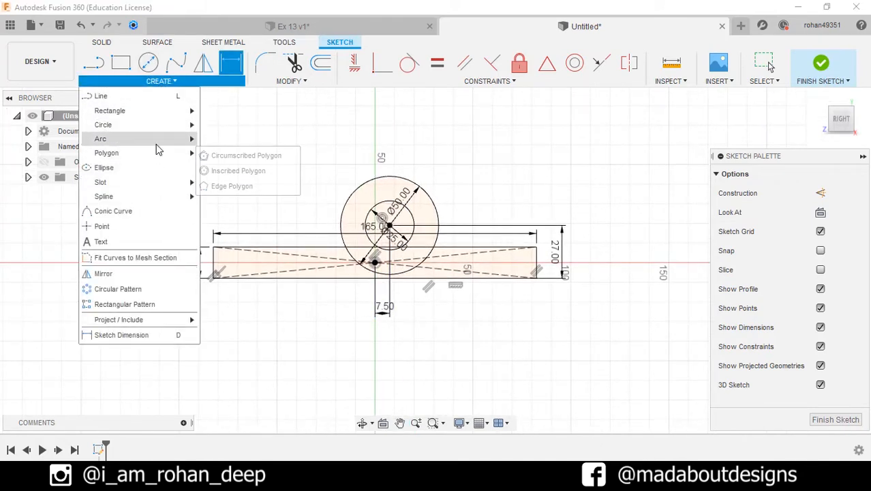
mouse_move(170, 138)
click(232, 158)
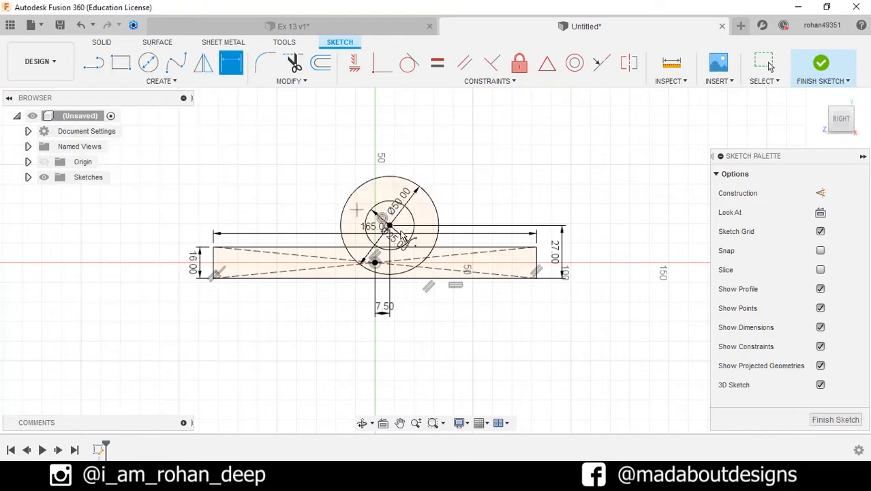
click(388, 225)
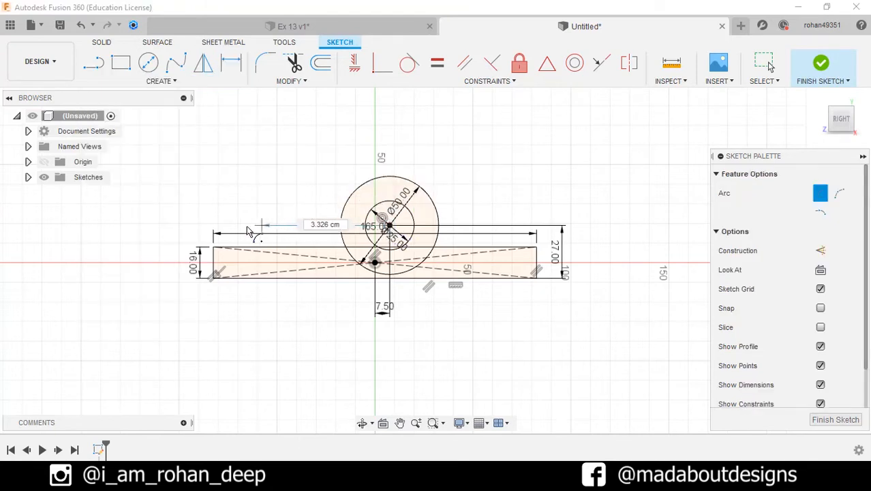
click(191, 224)
scroll(372, 164, down, 4)
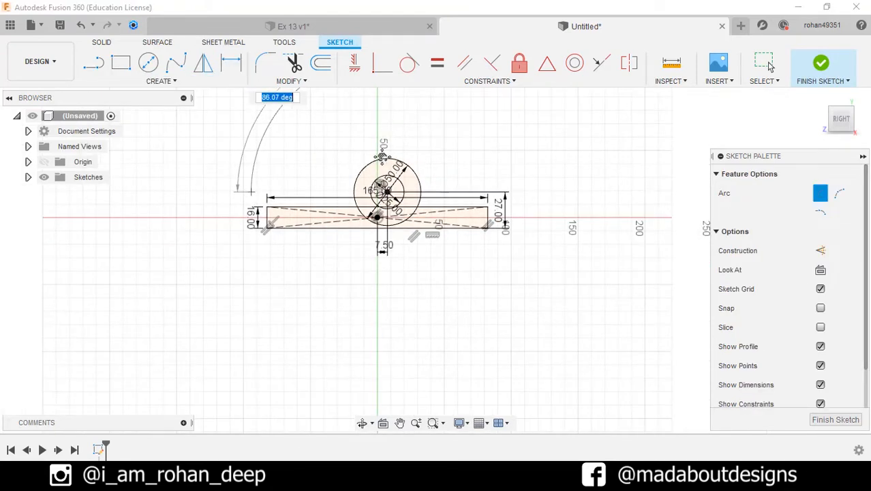
click(379, 166)
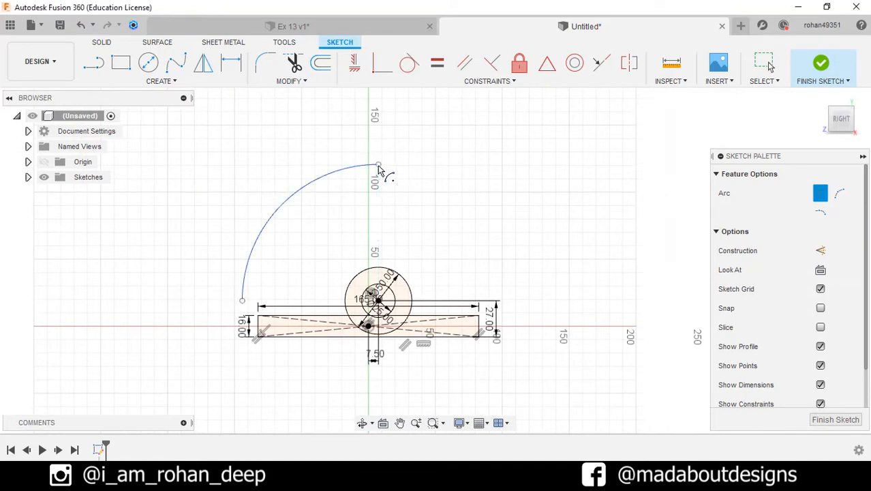
click(184, 300)
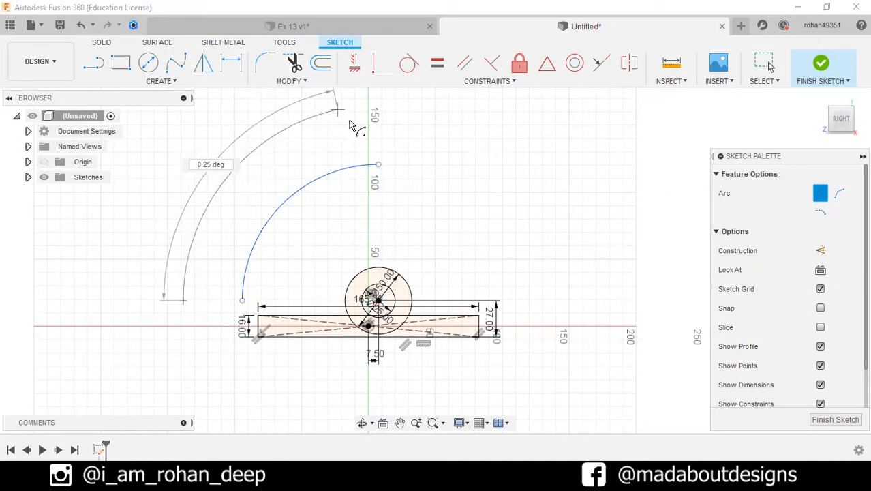
click(379, 106)
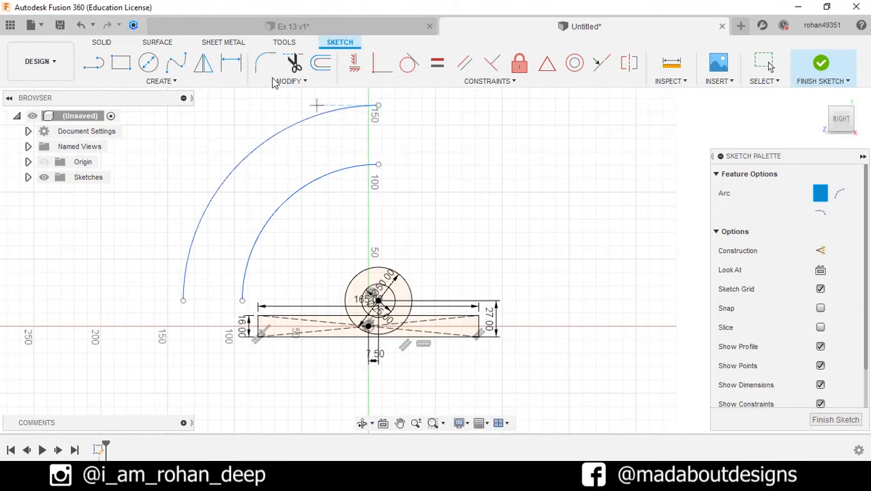
- Dimension the inner arc's radius to 60 cm and the outer arc's radius to 90 cm
click(231, 63)
click(296, 196)
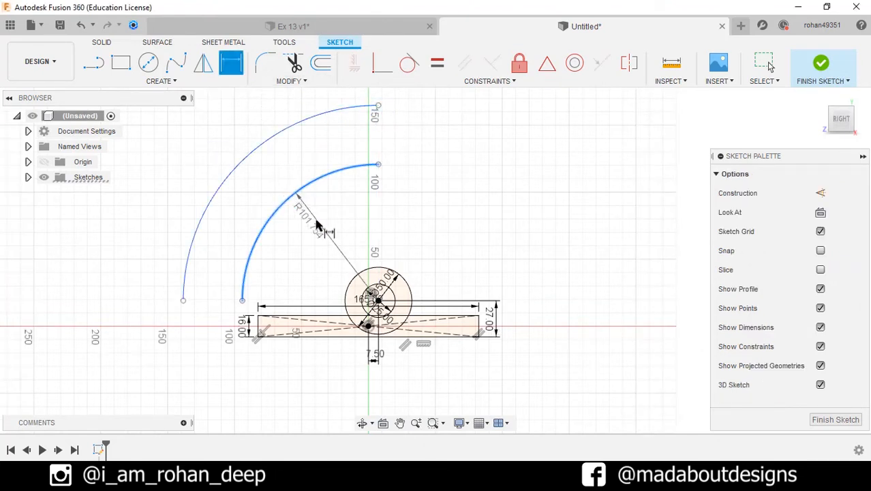
click(318, 228)
key(Return)
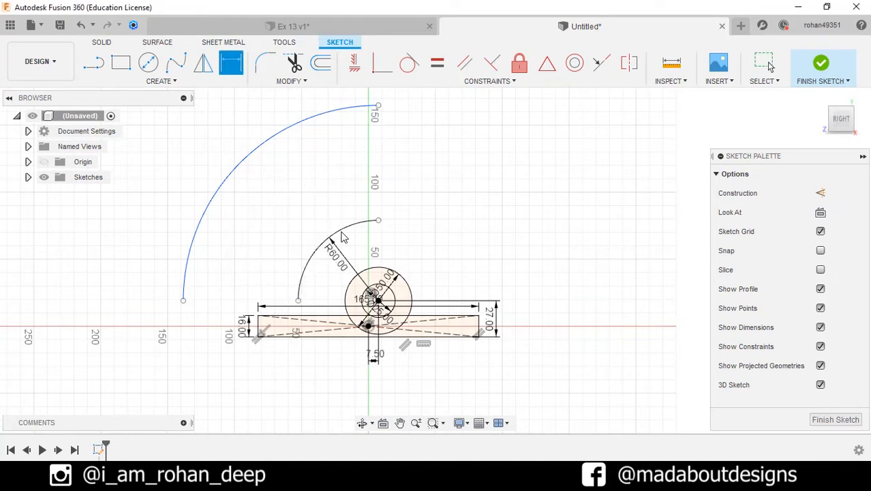
click(273, 140)
click(304, 188)
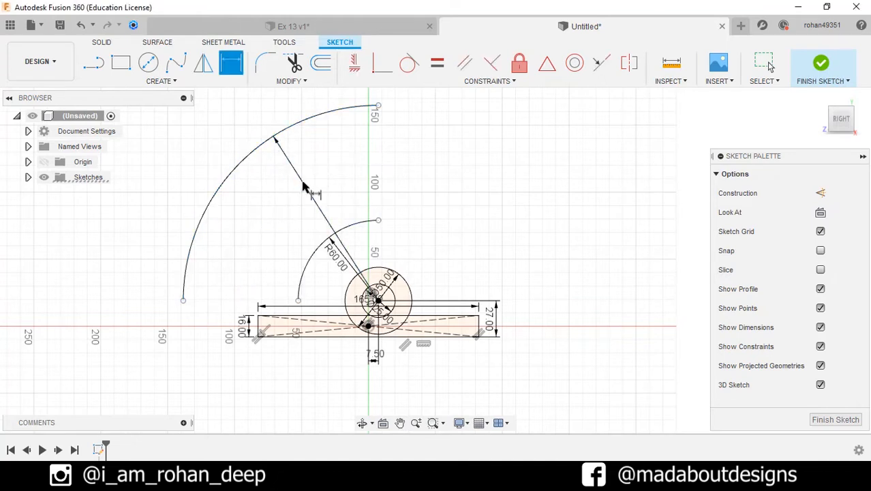
text(90)
key(Return)
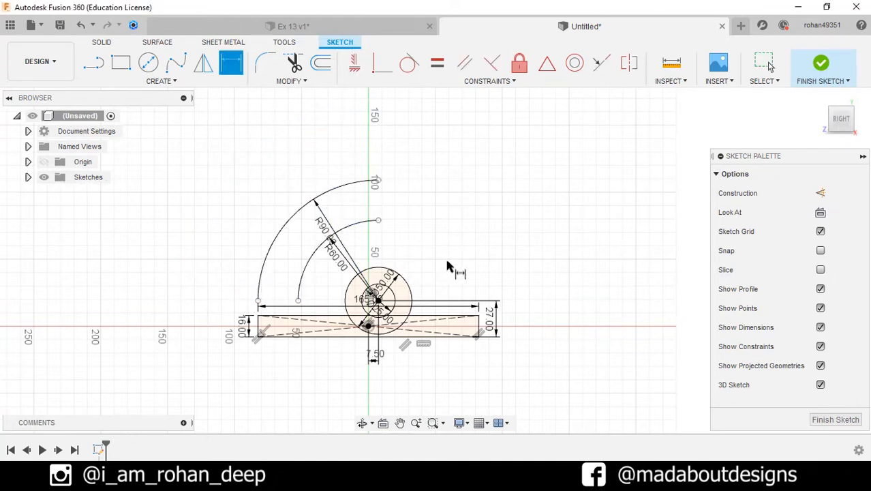
- Close both ends of the arc band with 2-point circles spanning the inner and outer arc endpoints
scroll(451, 266, up, 2)
click(150, 63)
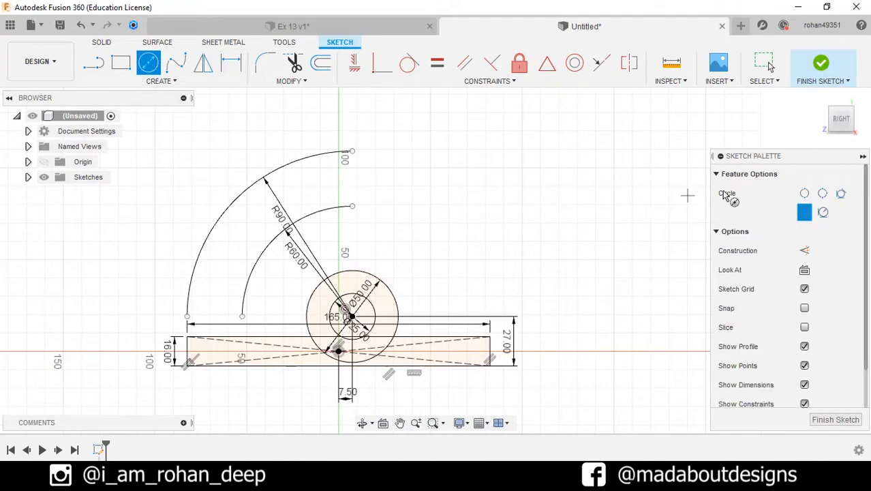
click(352, 178)
click(351, 205)
middle_drag(332, 239, 363, 195)
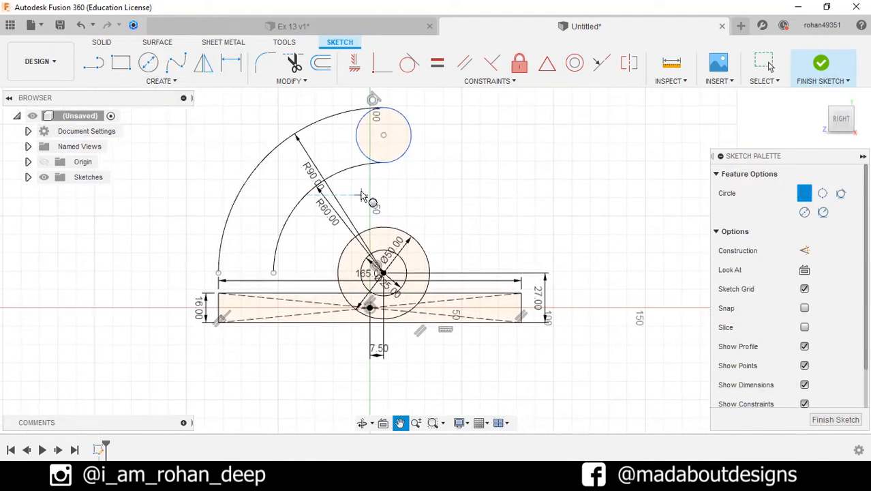
click(273, 273)
click(218, 273)
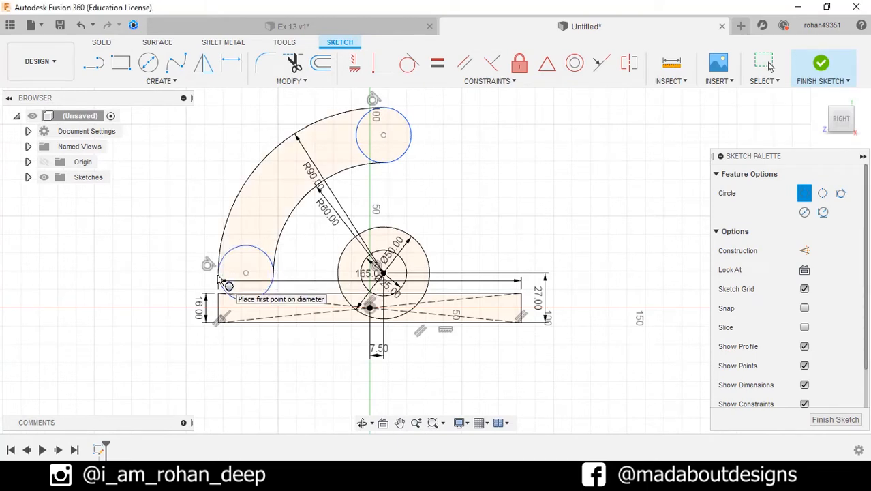
- Add a 12 cm diameter center circle concentric with the end circle at the top of the arc band
click(804, 212)
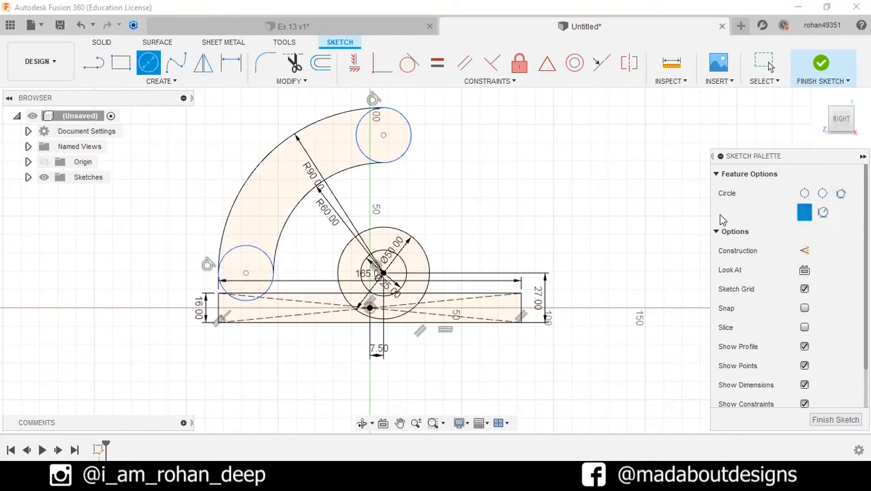
scroll(375, 141, up, 2)
click(371, 128)
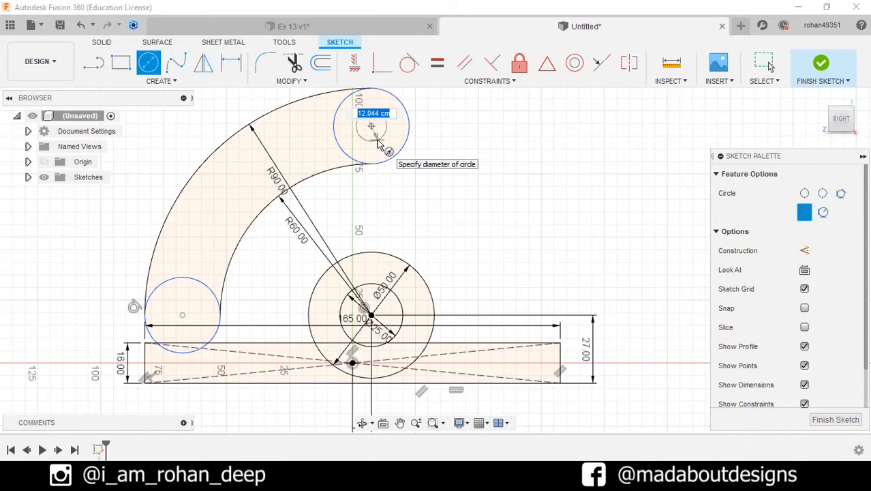
text(12)
key(Return)
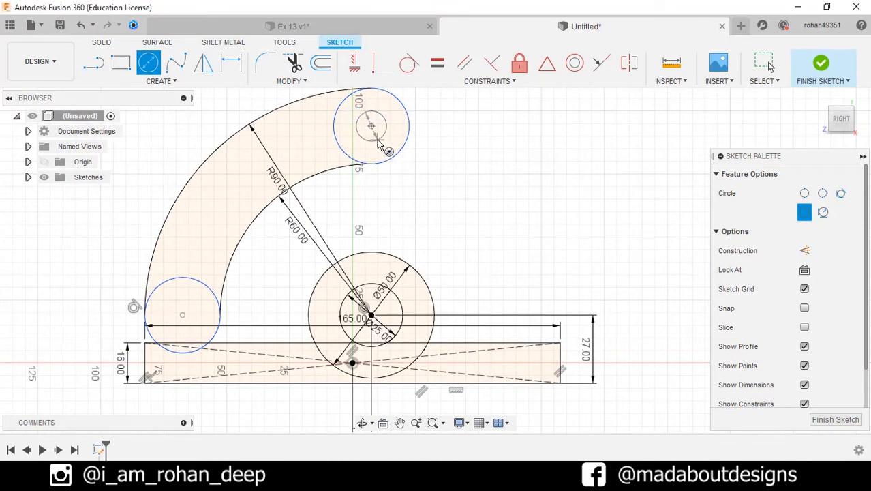
- Circular-pattern the 12 cm circle about the concentric circles' centre, with 4 instances over a total angle of 90°
click(188, 85)
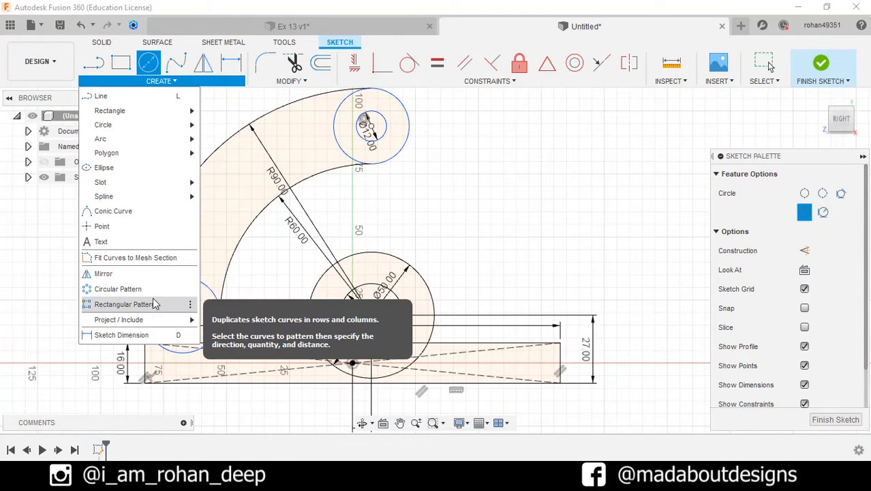
click(137, 289)
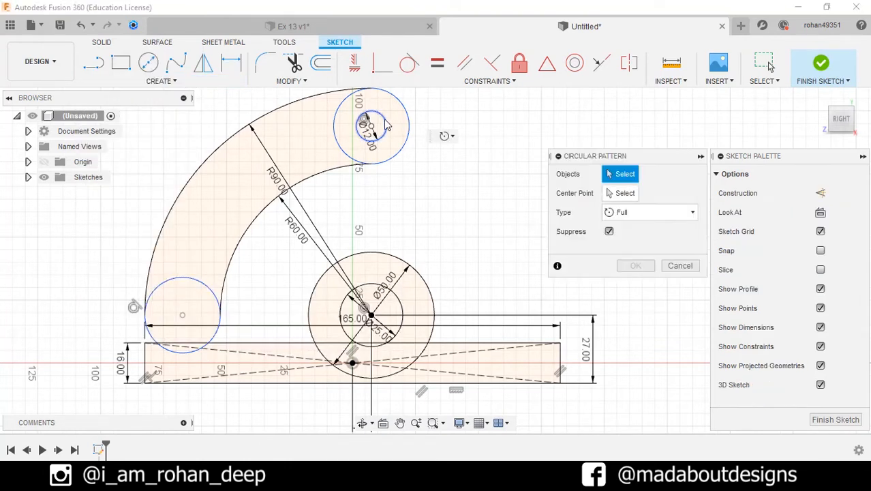
click(386, 125)
click(639, 194)
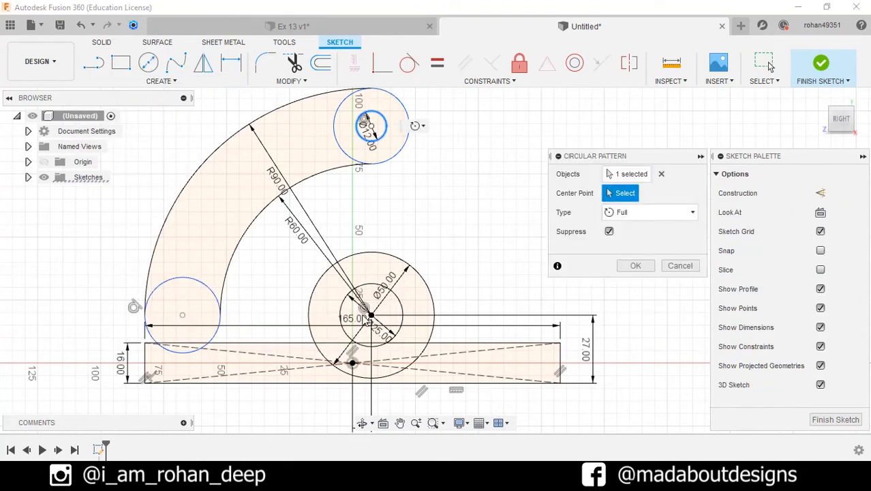
click(371, 314)
click(641, 214)
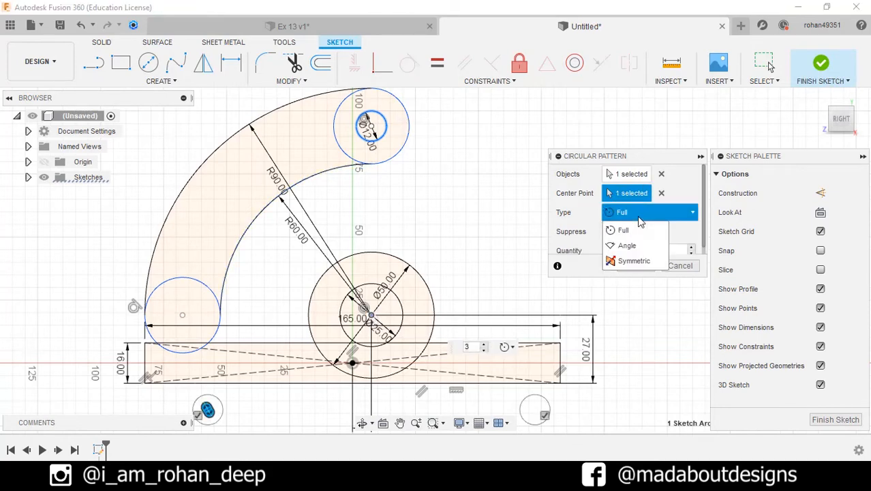
click(628, 245)
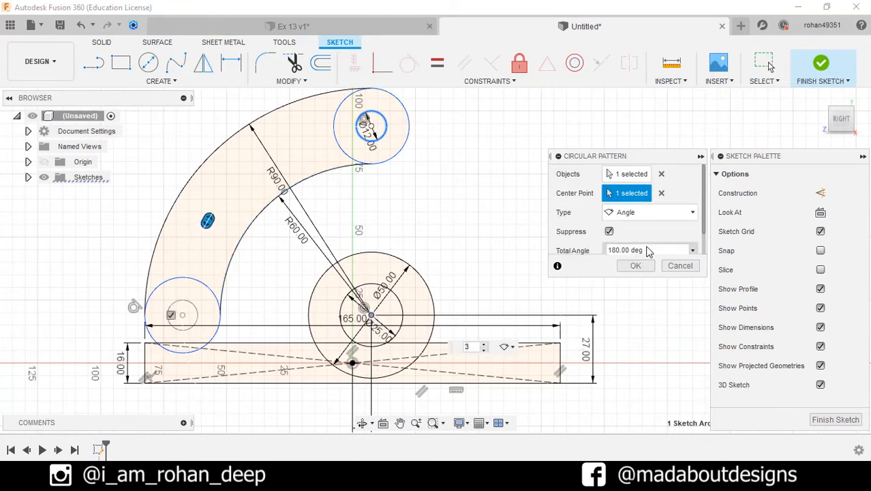
scroll(455, 232, down, 1)
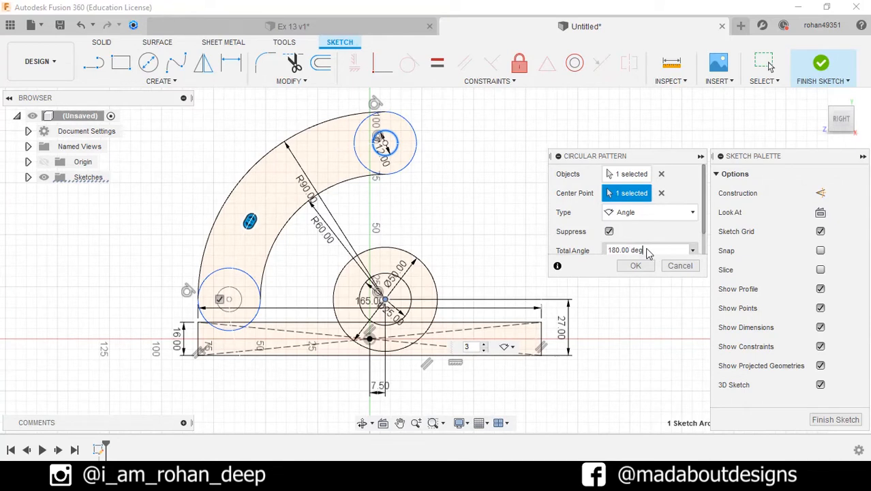
text(90)
key(Return)
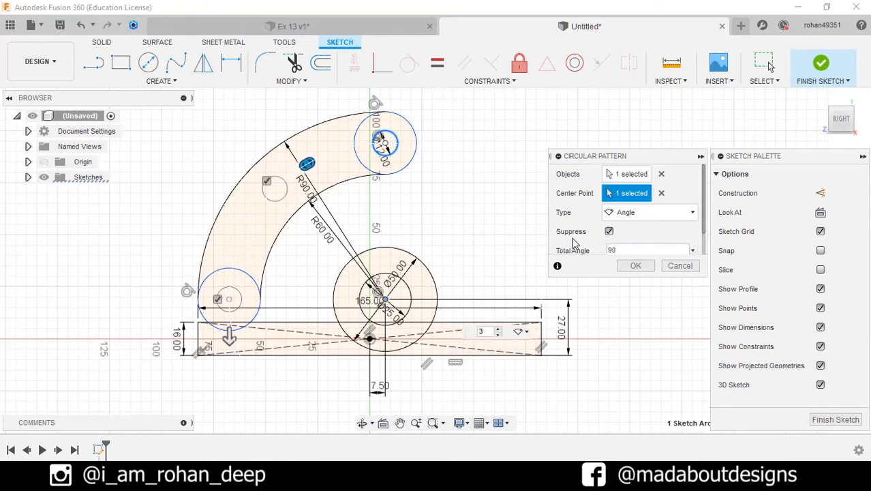
scroll(591, 214, down, 1)
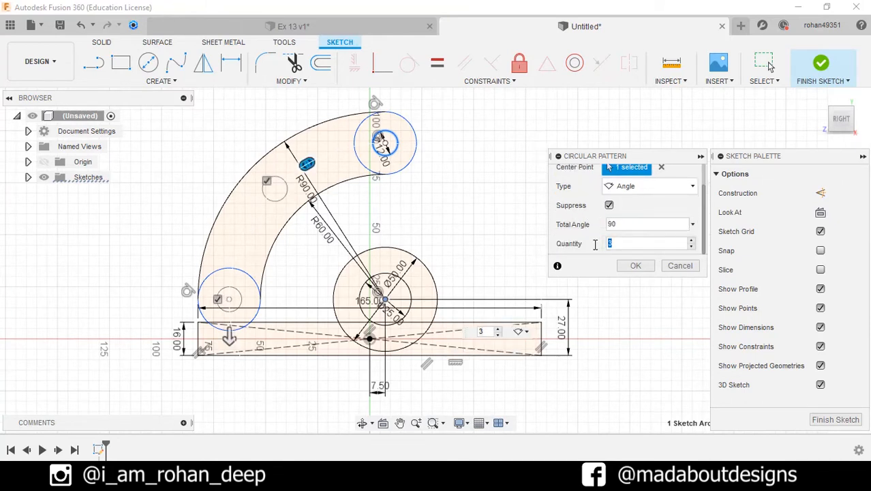
key(Return)
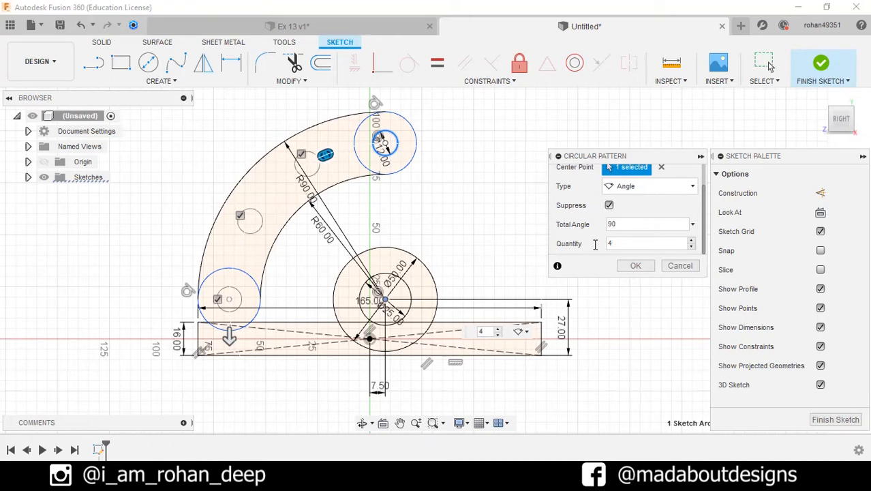
click(634, 265)
scroll(564, 255, down, 1)
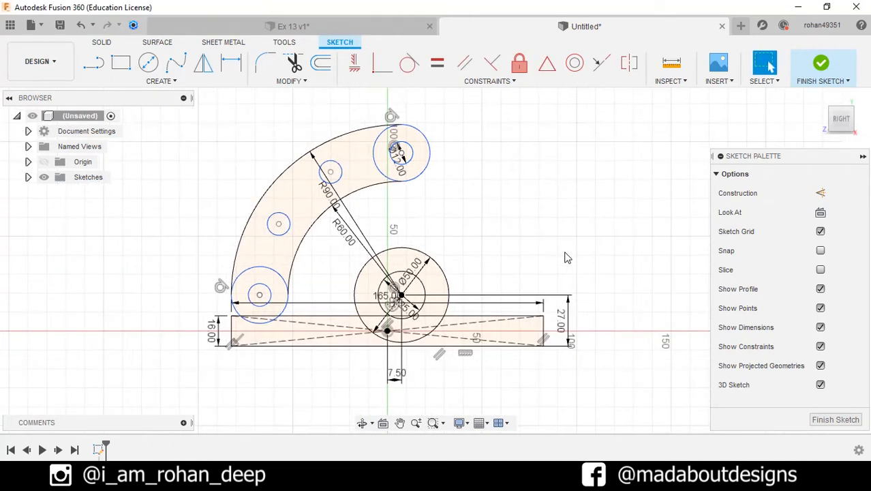
- Draw vertical lines from both sides of the arm's upper end circle down to the 50 cm circle, and finish the sketch
click(97, 64)
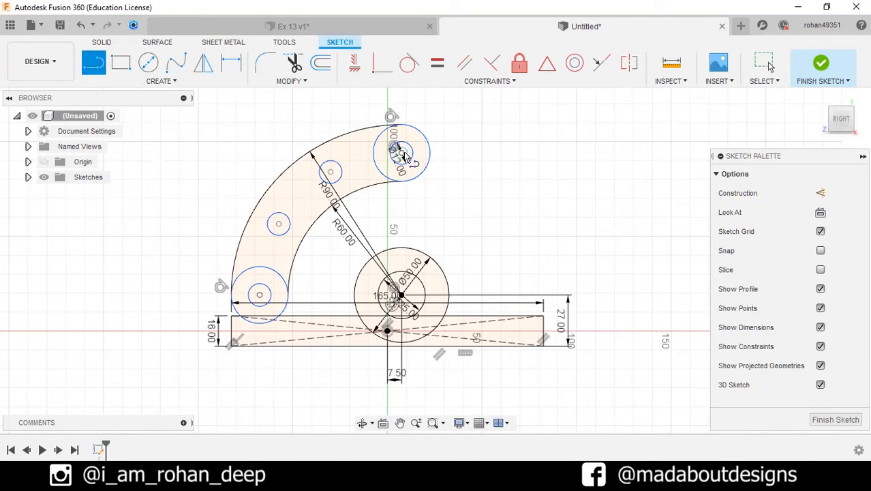
click(431, 152)
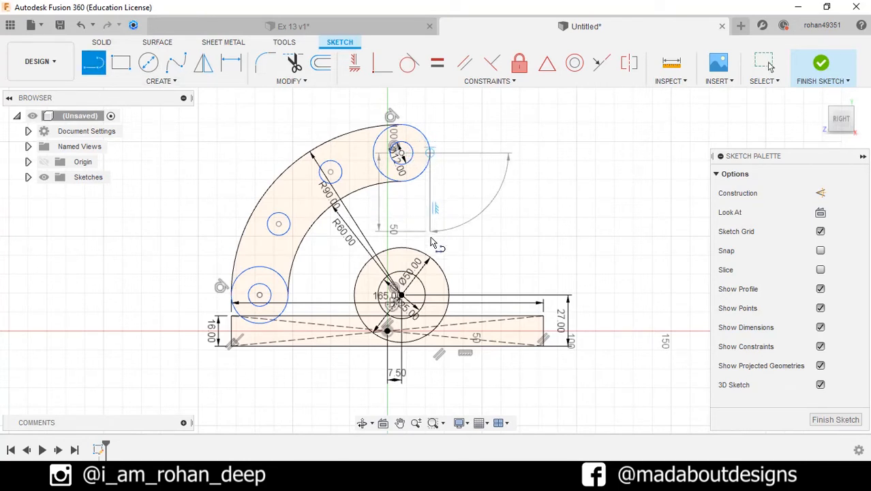
click(429, 257)
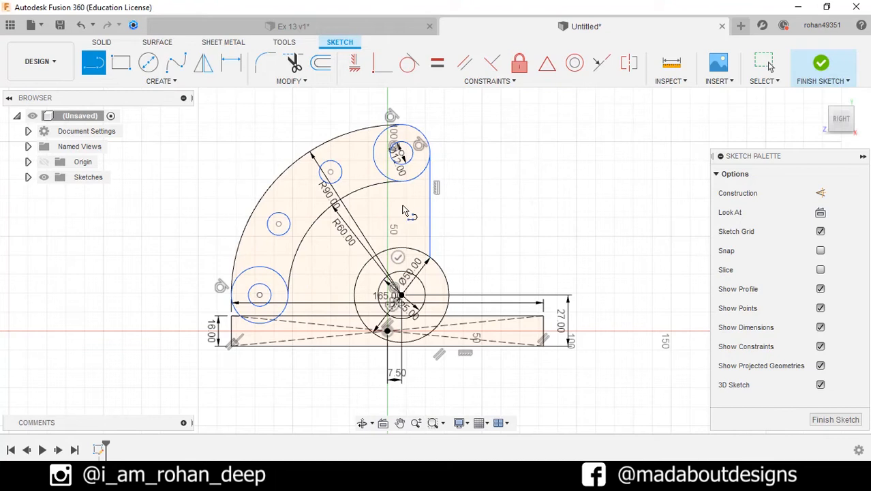
click(373, 154)
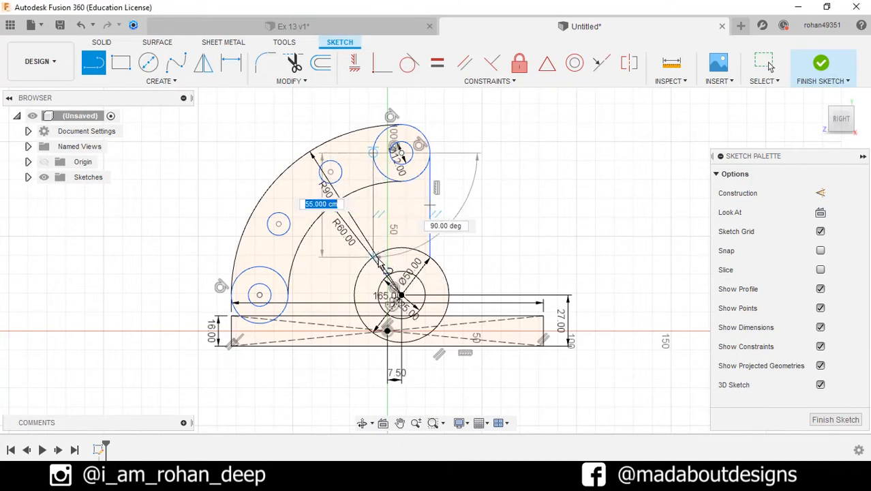
click(377, 259)
key(Escape)
scroll(412, 238, up, 4)
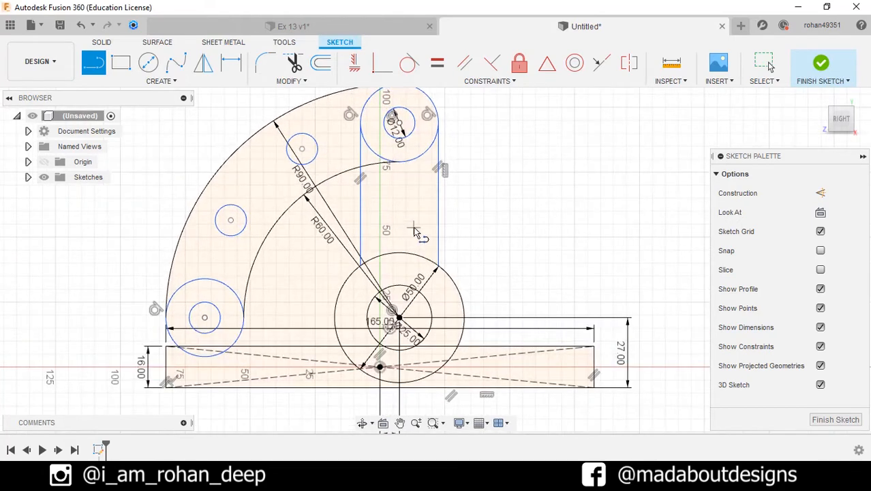
click(823, 64)
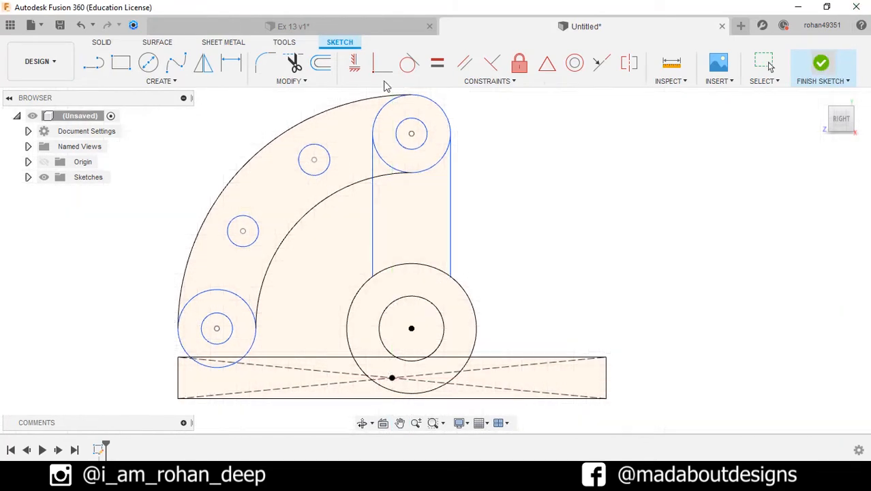
- Extrude the base plate profile outside the circles symmetrically as a new body, 28 cm to each side
key(e)
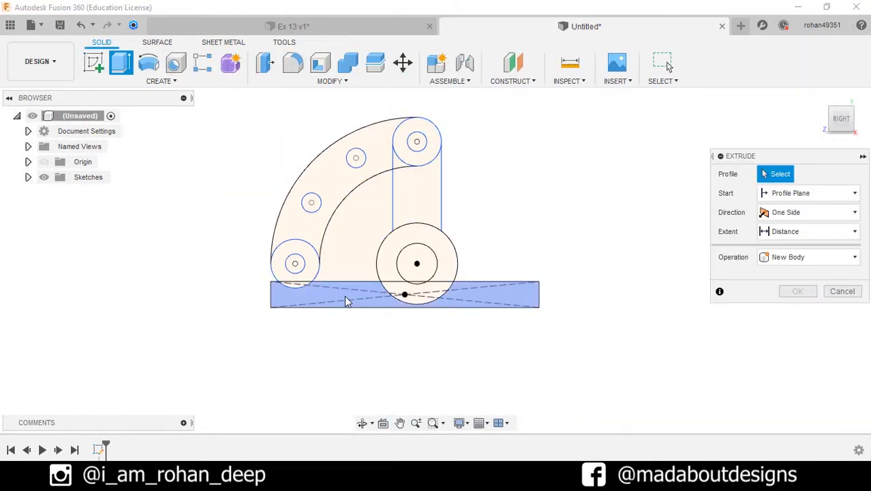
click(320, 298)
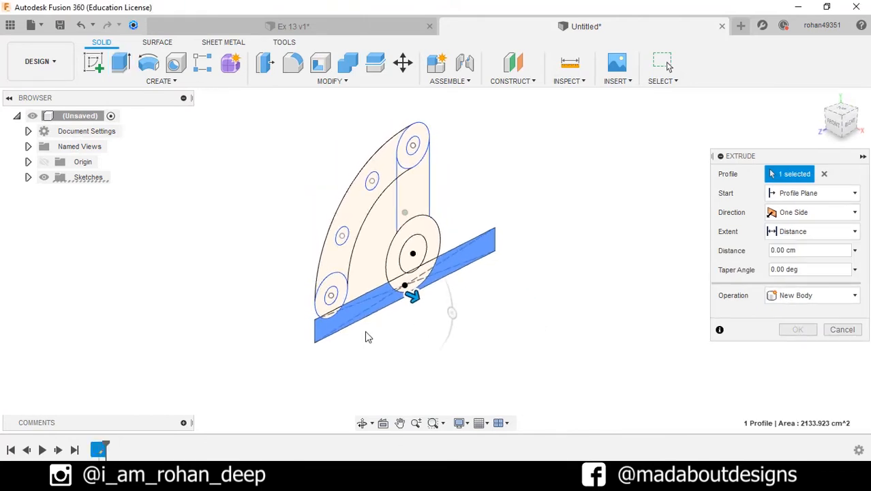
click(791, 212)
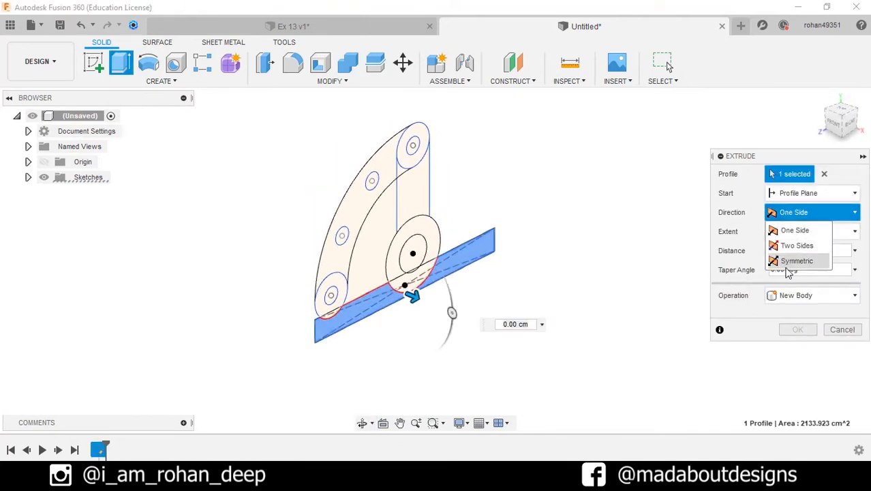
click(798, 258)
click(803, 271)
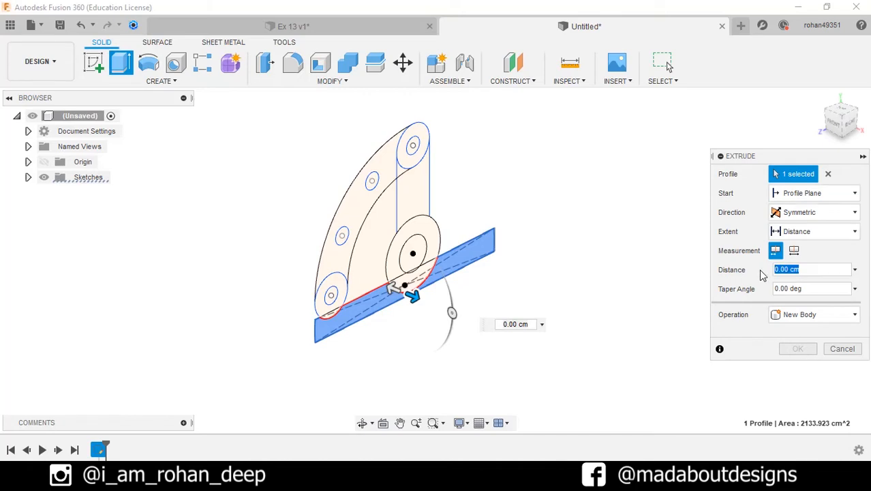
text(28)
key(Return)
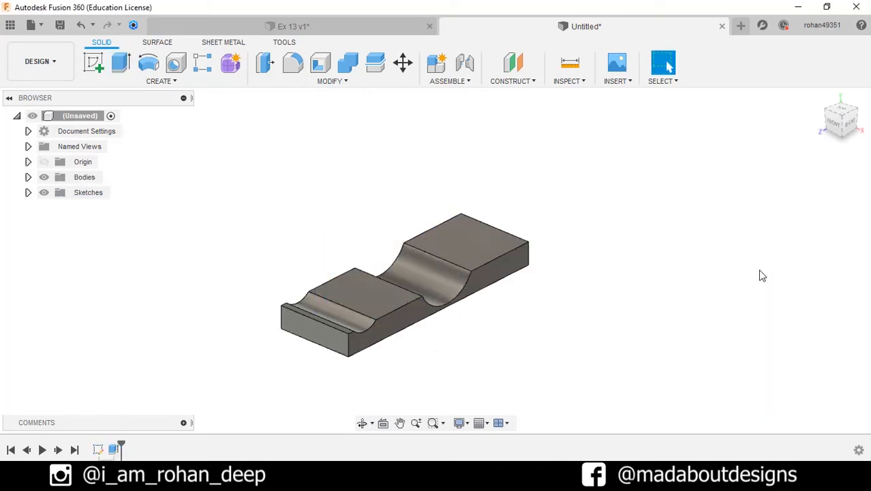
- Show Sketch1 again and extrude both parts of the ring between the 25 and 50 cm circles symmetrically, 33 cm per side, joined to the plate
click(28, 193)
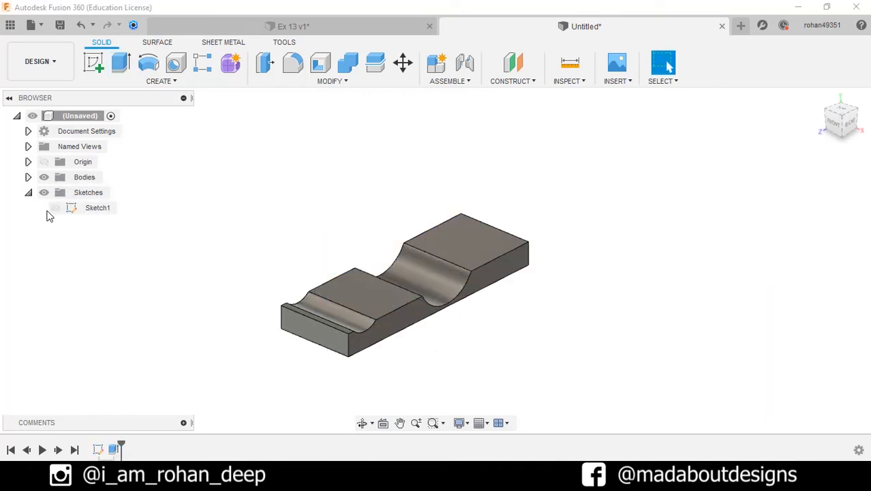
click(55, 208)
click(121, 63)
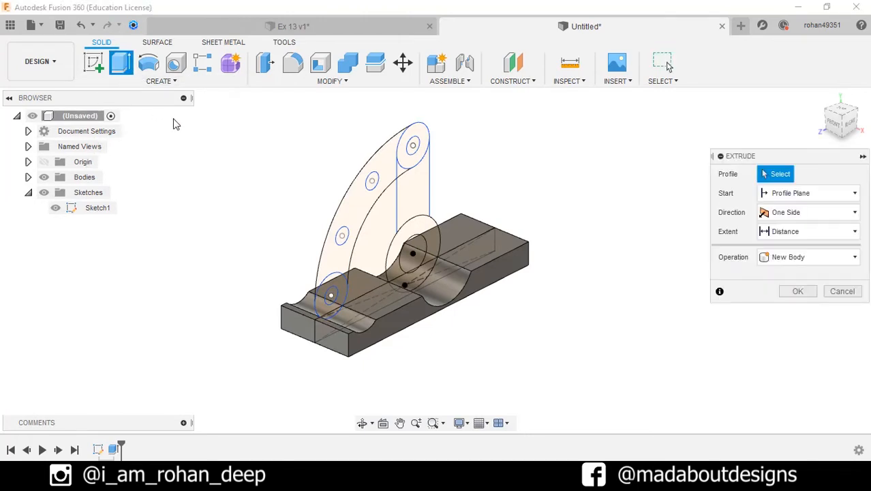
click(412, 232)
scroll(409, 267, up, 2)
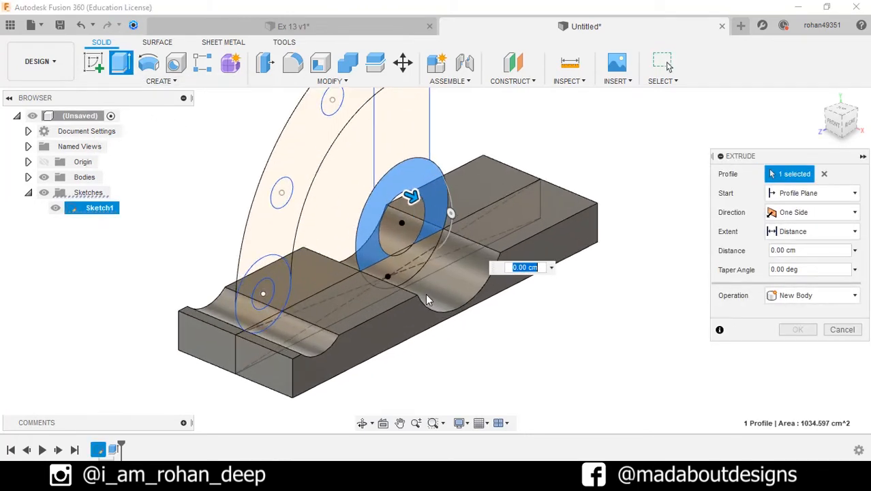
click(412, 270)
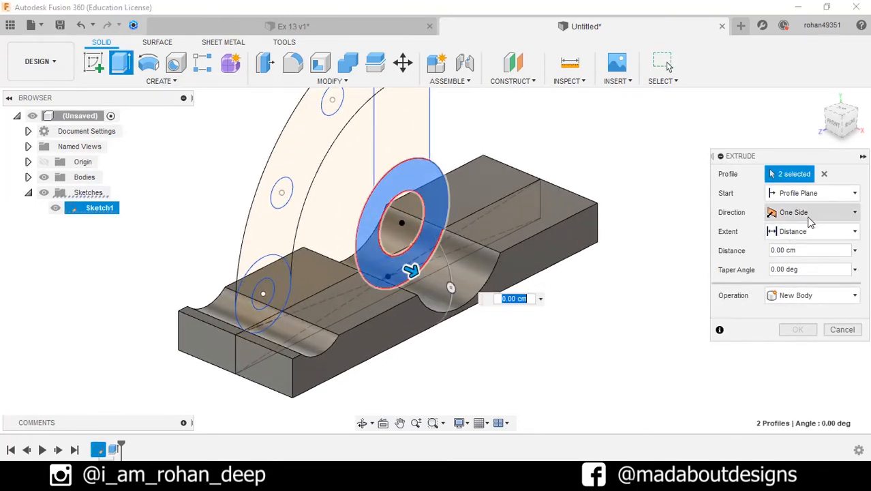
click(812, 212)
click(816, 262)
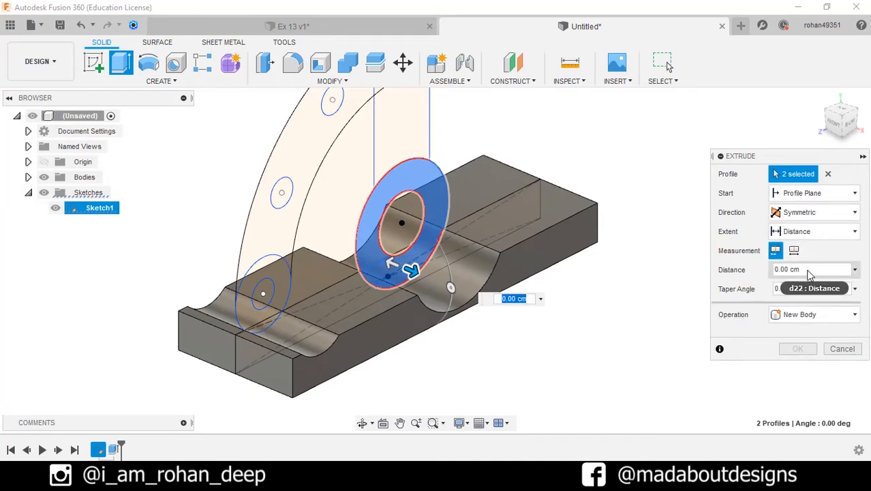
text(33)
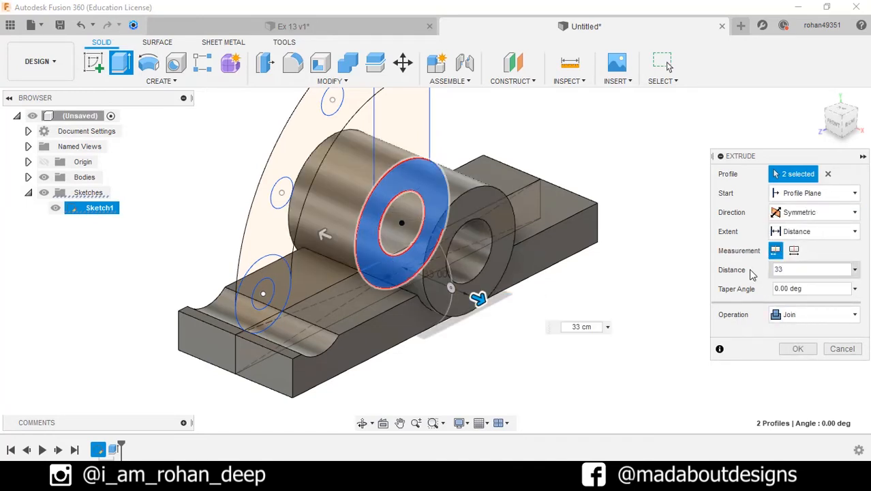
key(Return)
- Start an extrusion of the curved arm's five profiles, covering the arc band and the rings at both ends but leaving out the holes
scroll(751, 274, down, 4)
middle_drag(715, 266, 630, 277)
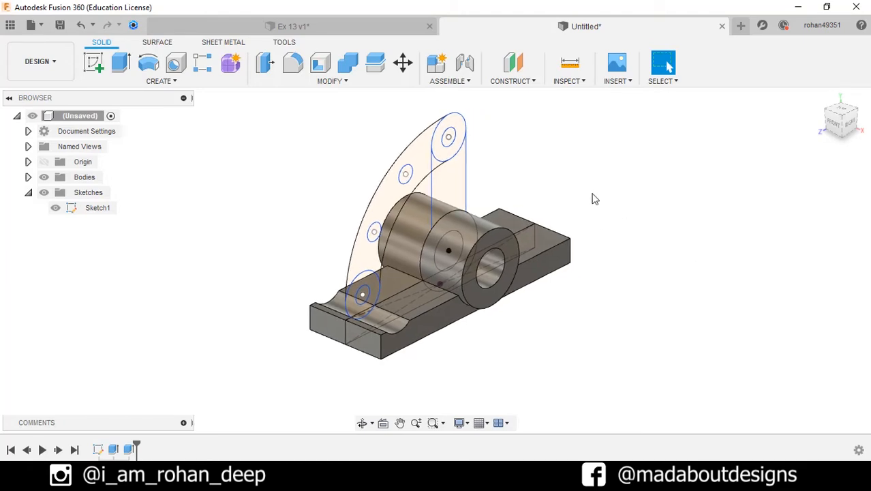
click(117, 65)
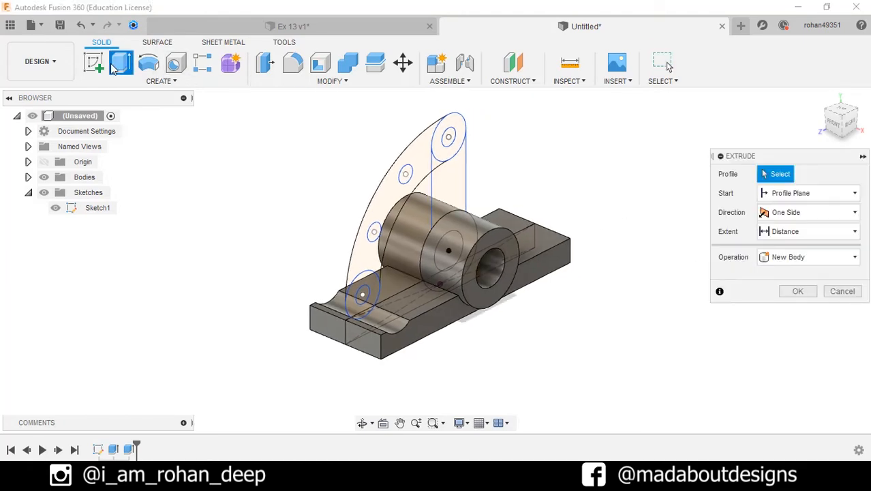
click(379, 273)
scroll(437, 195, up, 2)
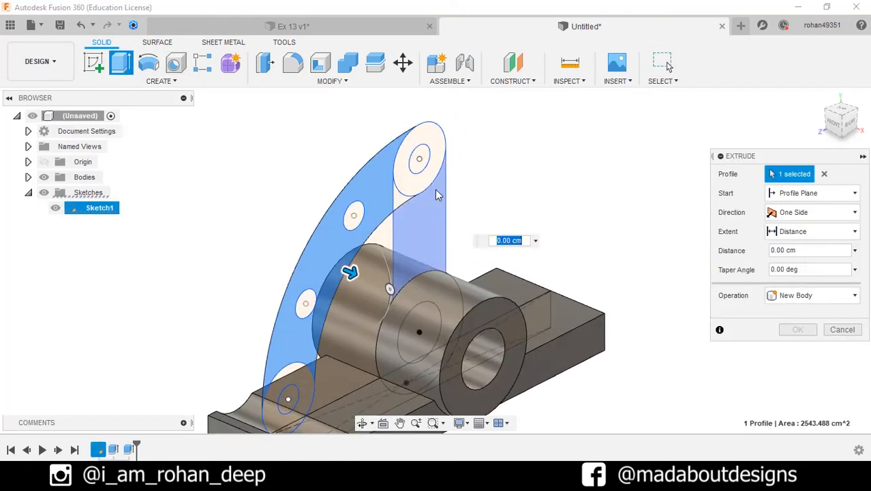
click(399, 191)
click(413, 192)
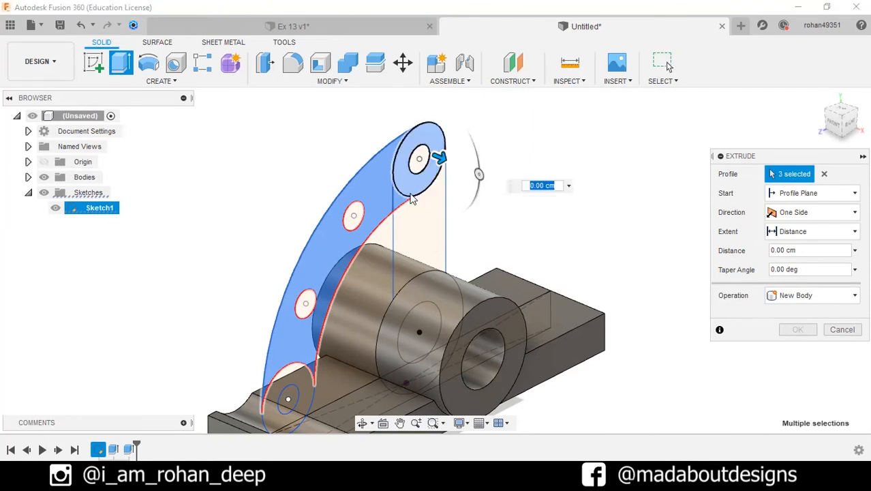
middle_drag(394, 227, 374, 133)
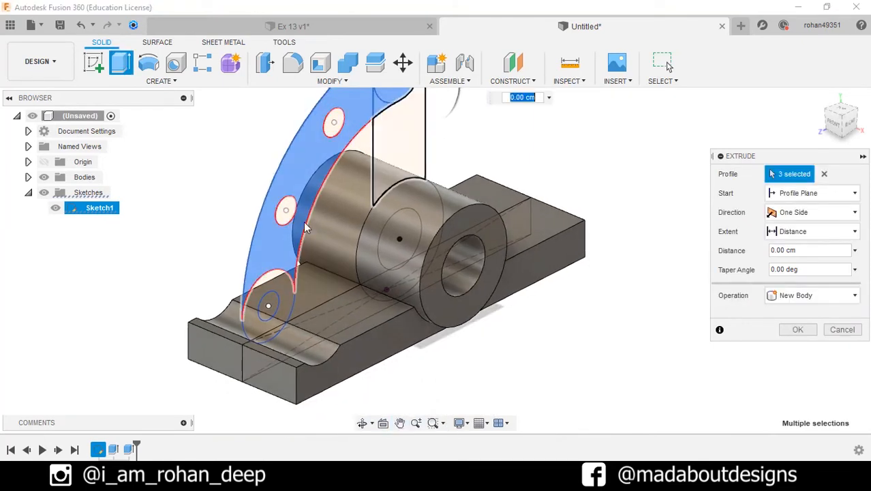
click(278, 285)
click(274, 333)
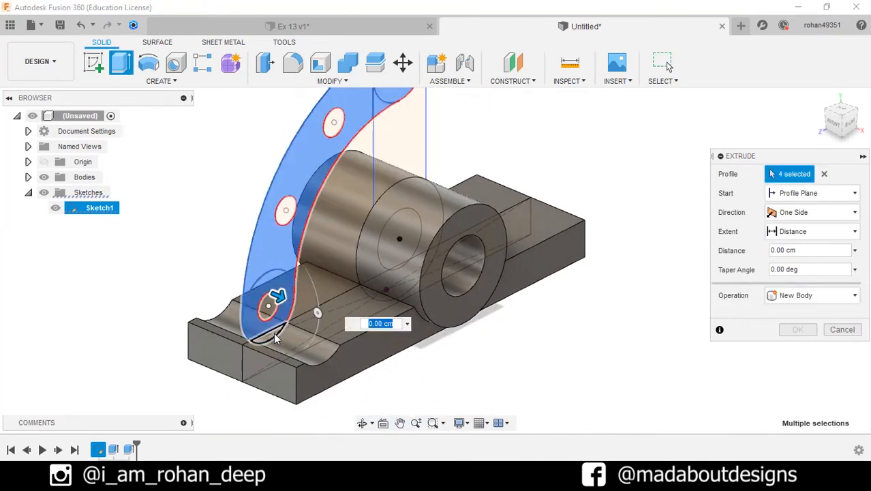
scroll(314, 292, down, 2)
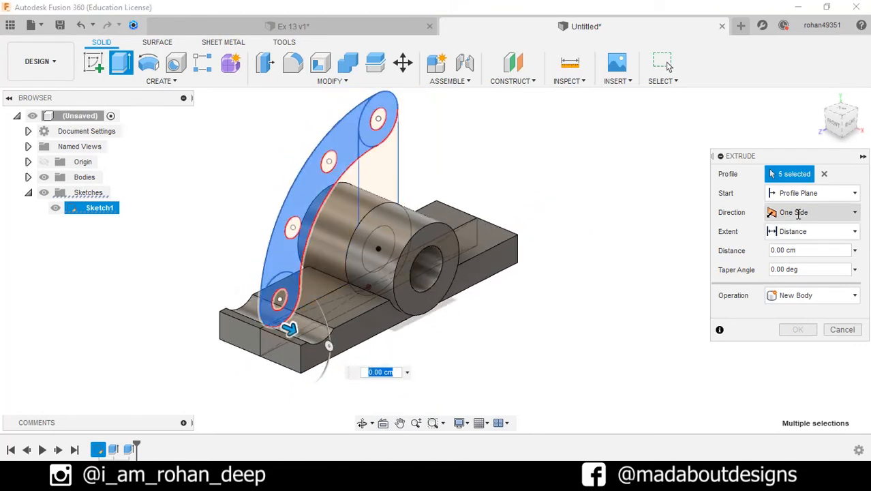
- Extrude the arm from an offset plane at -10 cm, to one side by -15 cm, joined to the existing body
click(805, 212)
click(797, 194)
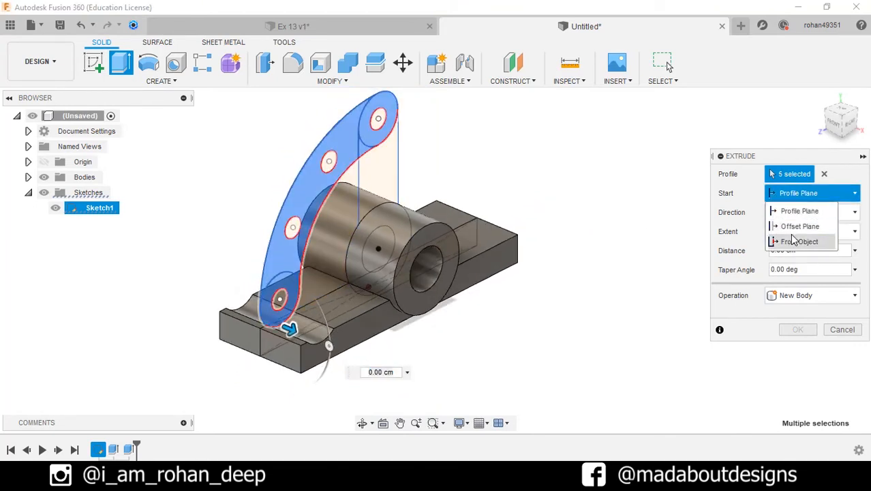
click(793, 225)
click(775, 212)
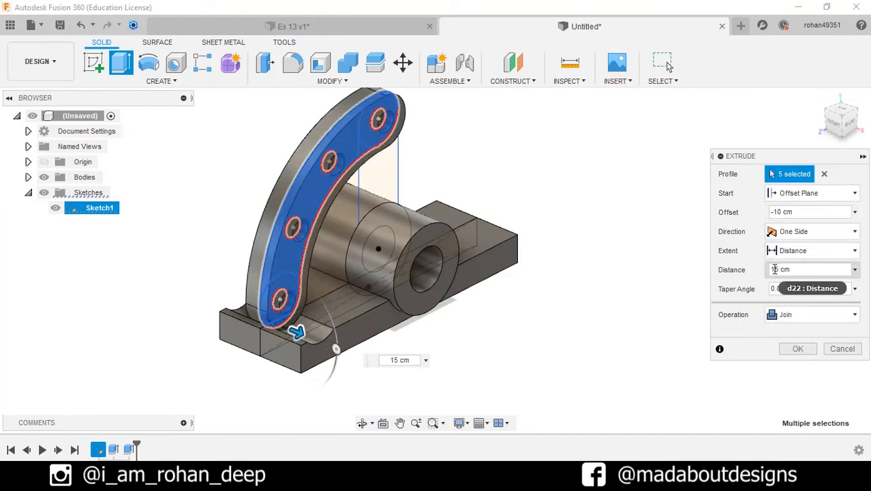
click(774, 269)
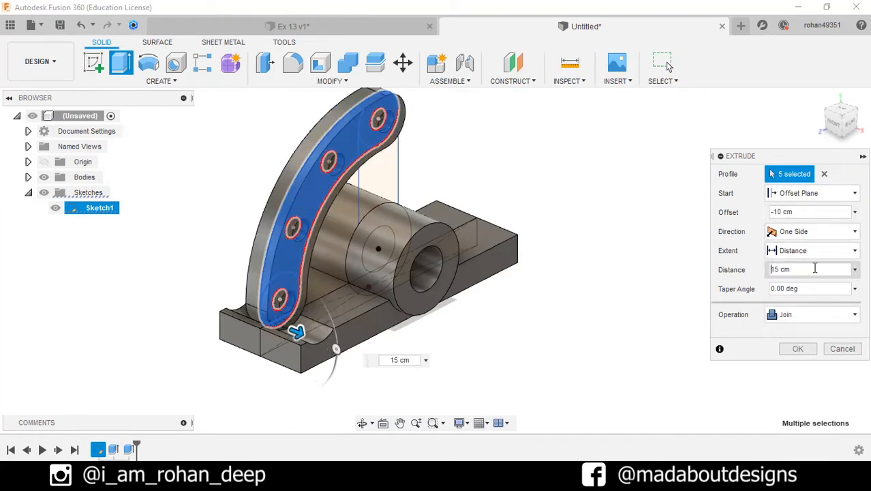
text(-)
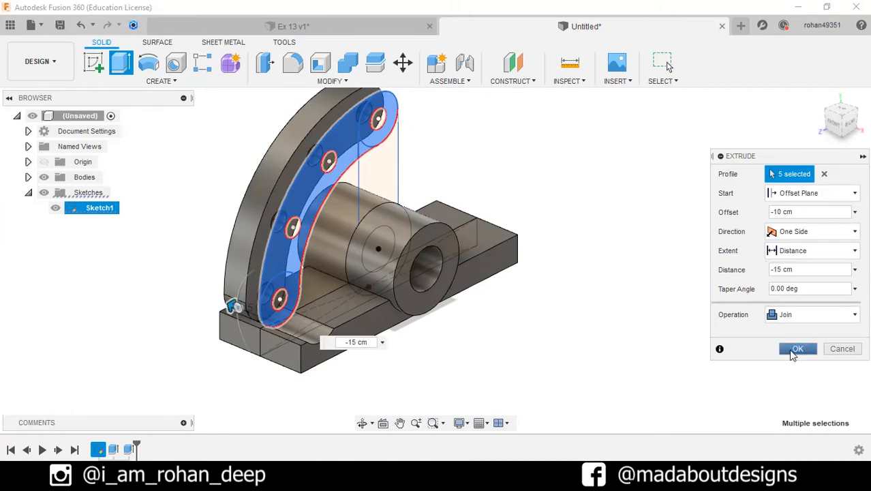
click(798, 348)
shift+middle_drag(625, 273, 623, 272)
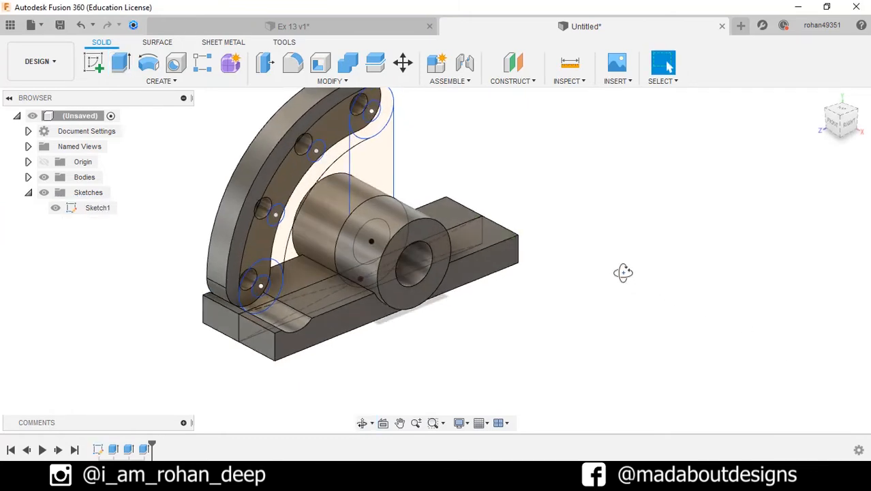
- Extrude the vertical web profile between the arm's upper end and the cylinder from a -12 cm offset plane by -10 cm, joined
click(121, 62)
scroll(385, 179, up, 3)
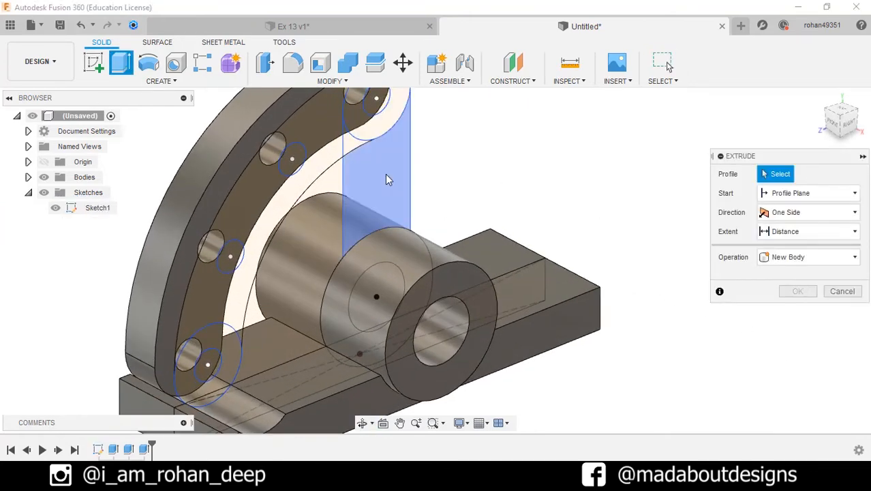
click(385, 179)
scroll(502, 171, down, 2)
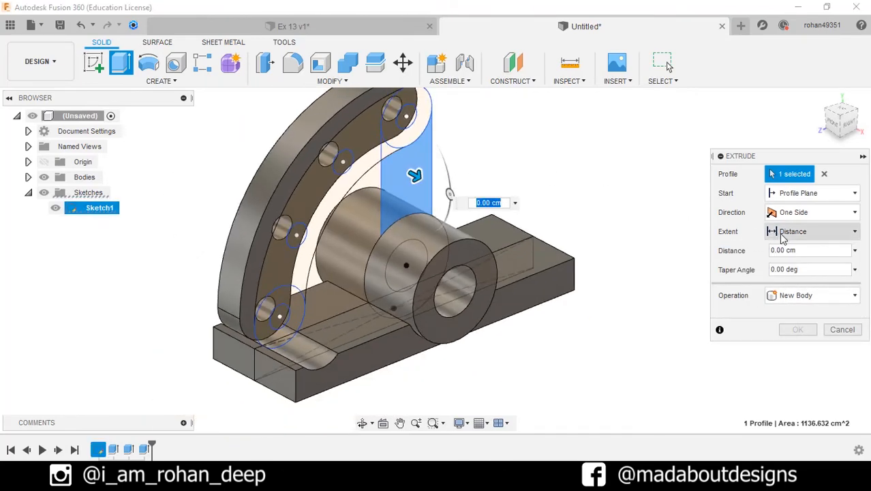
click(791, 212)
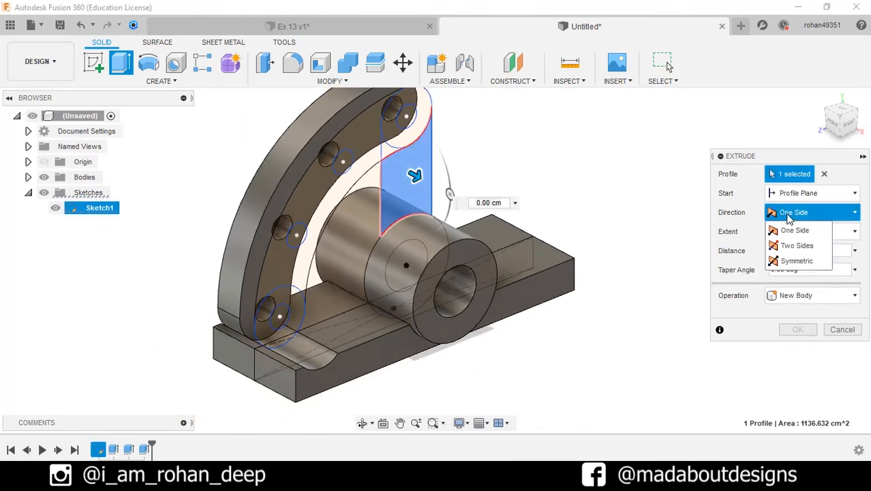
click(808, 193)
click(799, 231)
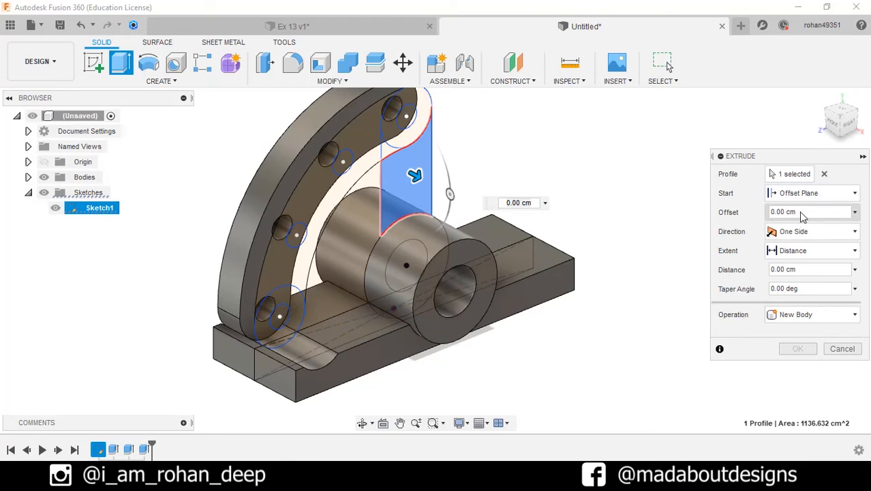
text(-1)
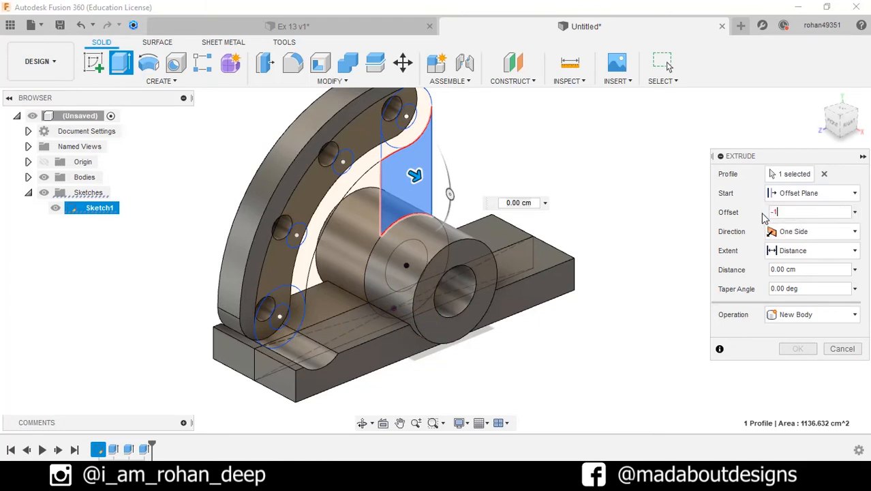
text(2)
click(777, 270)
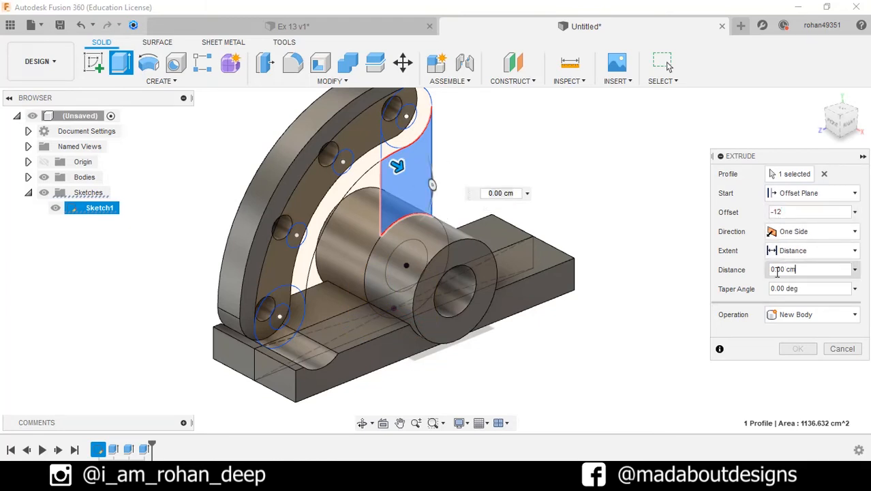
drag(777, 272, 736, 275)
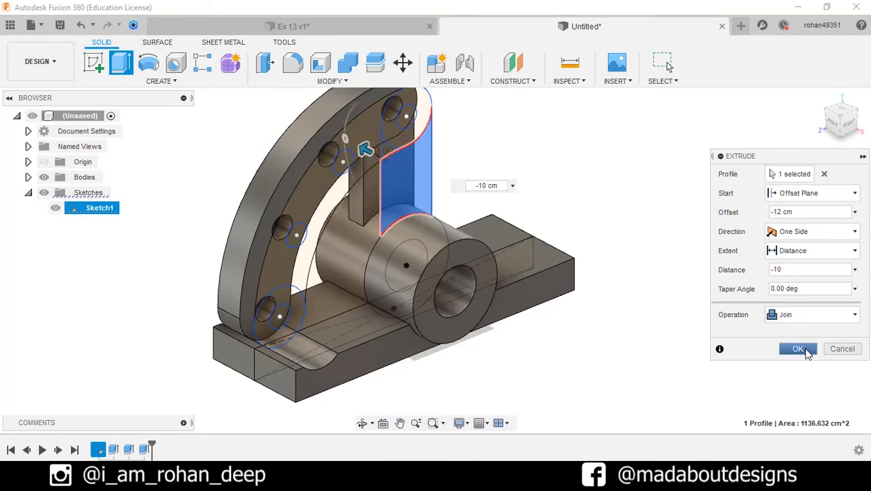
click(799, 349)
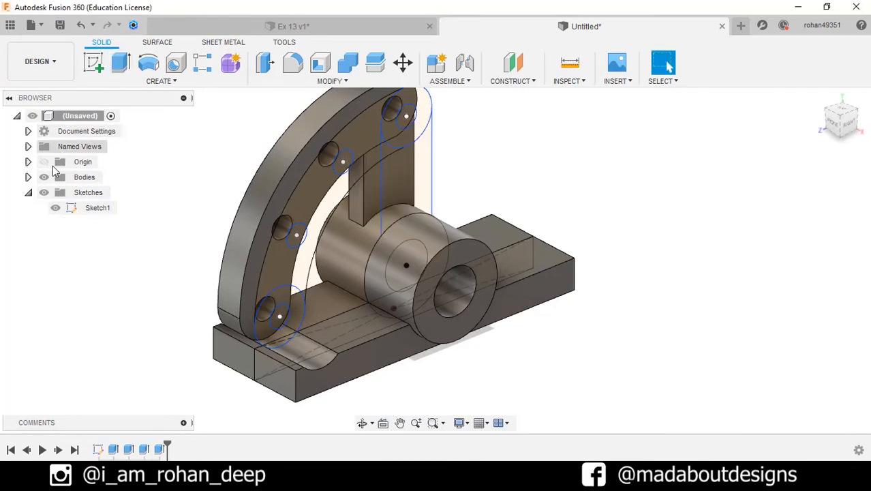
- Hide Sketch1 so that only the solid bracket is displayed
click(55, 208)
scroll(123, 218, down, 2)
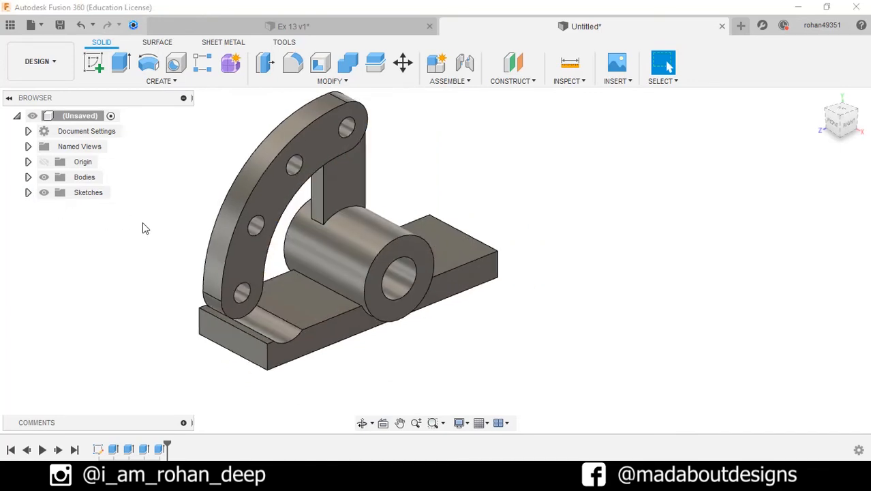
shift+middle_drag(143, 221, 126, 238)
- Place a simple hole with a flat drill point and extent All on the base plate's flat upper face beside the cylinder, reducing its diameter
click(164, 86)
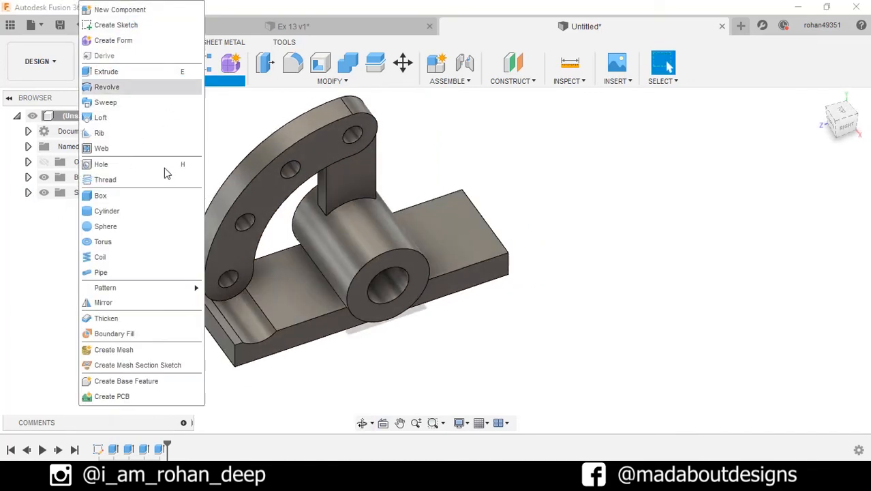
click(143, 170)
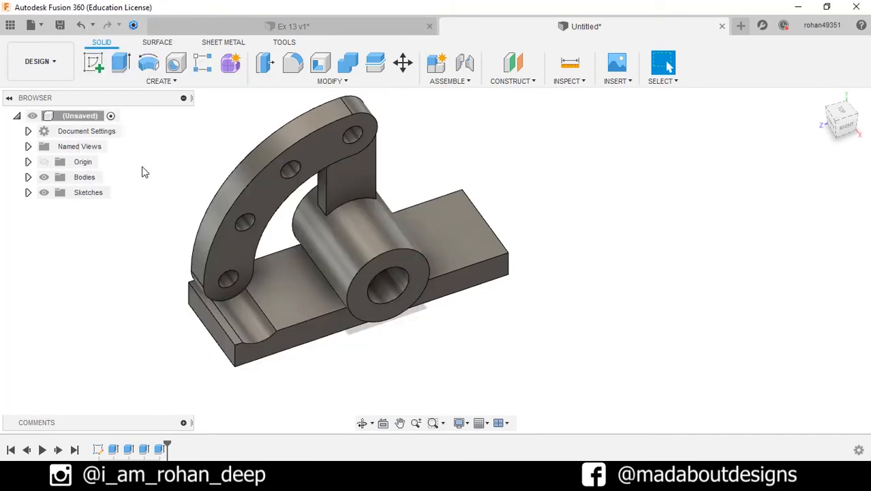
click(447, 233)
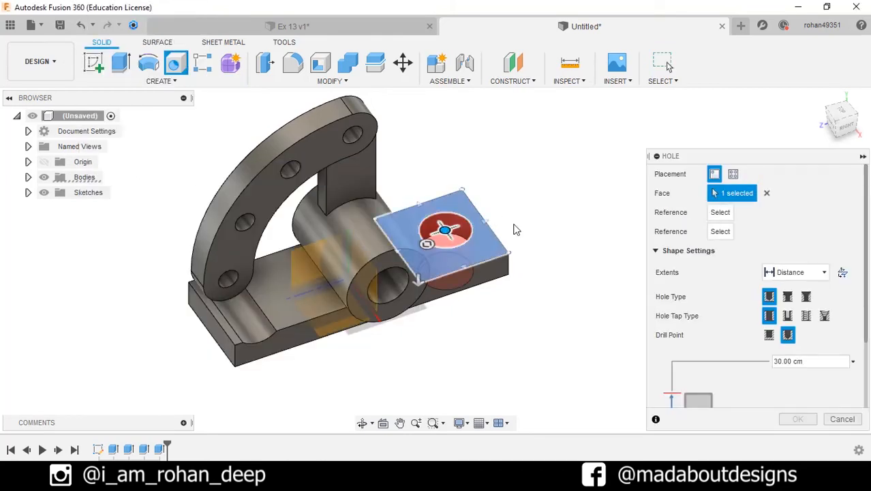
scroll(751, 327, down, 3)
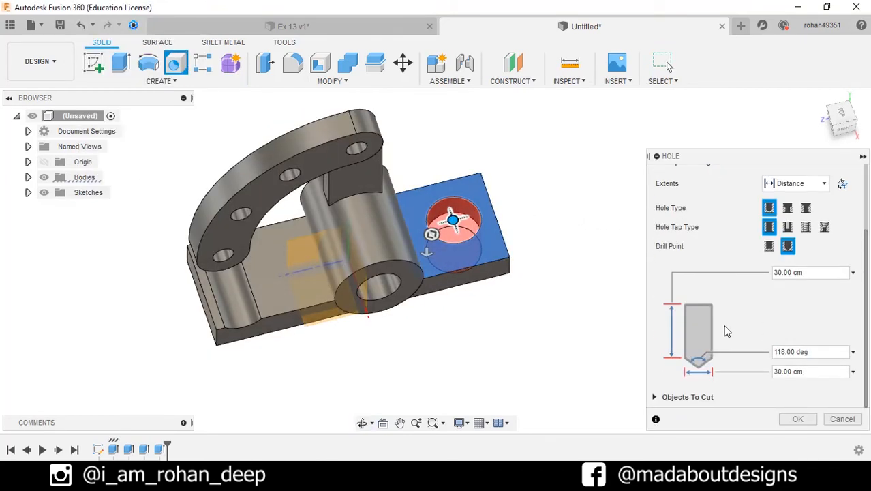
click(769, 247)
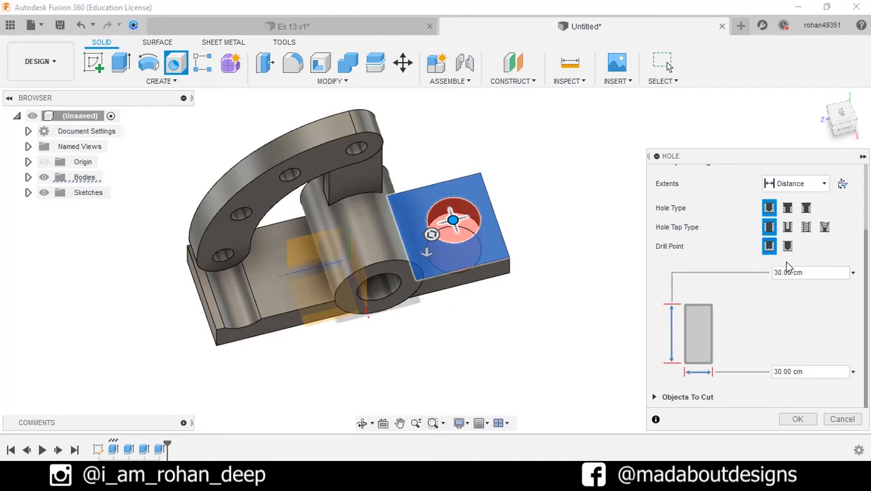
click(784, 185)
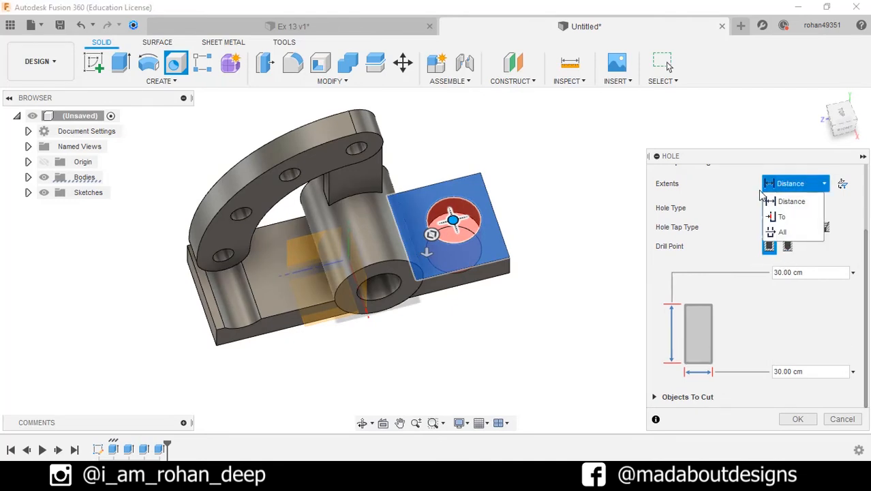
click(784, 233)
click(812, 373)
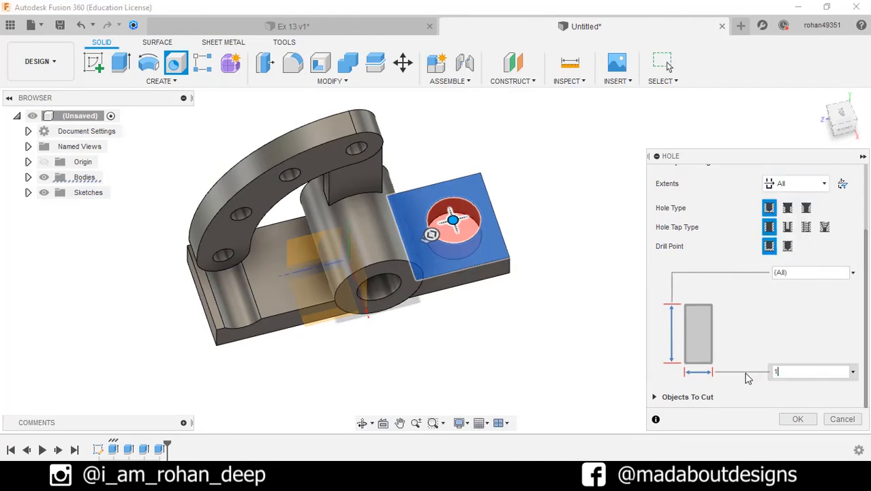
scroll(763, 310, up, 3)
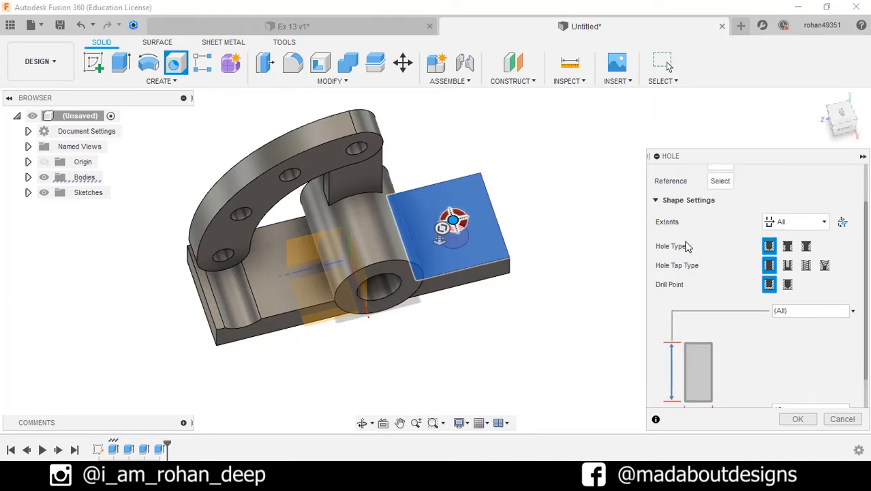
- Position the hole 25 cm from the plate's long edge on the arm side and 25 cm from its end edge, and create it
click(453, 183)
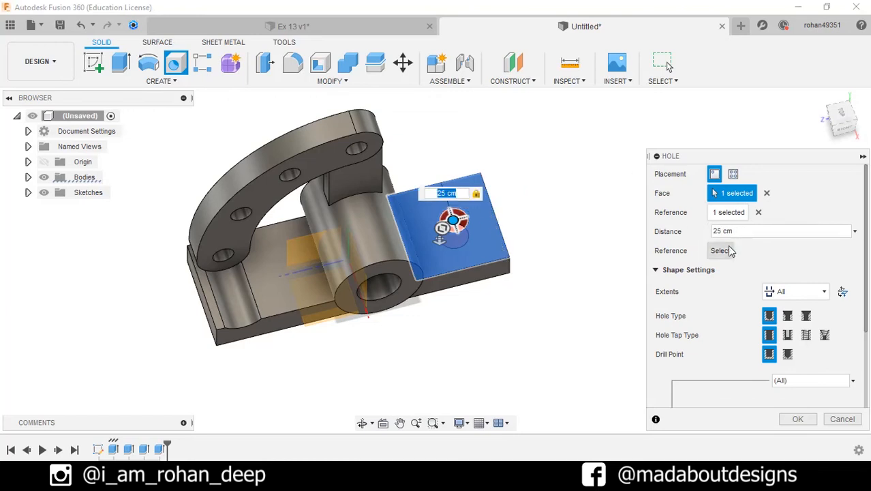
click(497, 227)
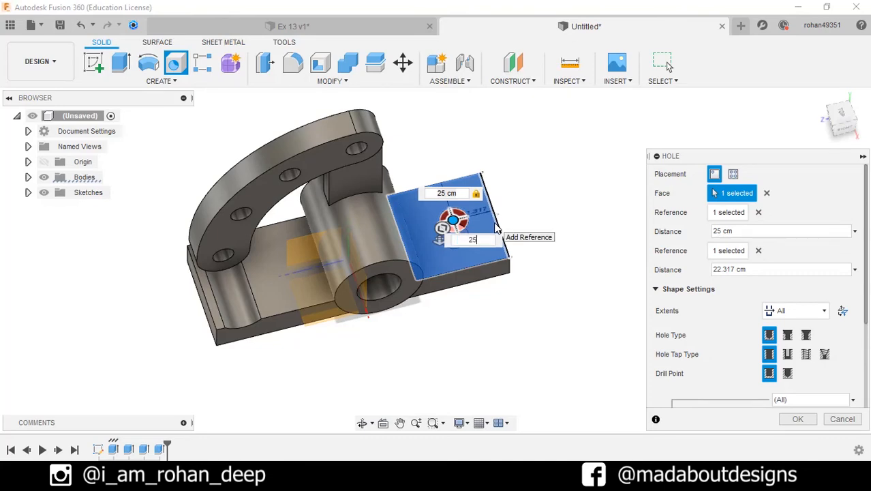
shift+middle_drag(505, 215, 503, 257)
scroll(491, 205, up, 3)
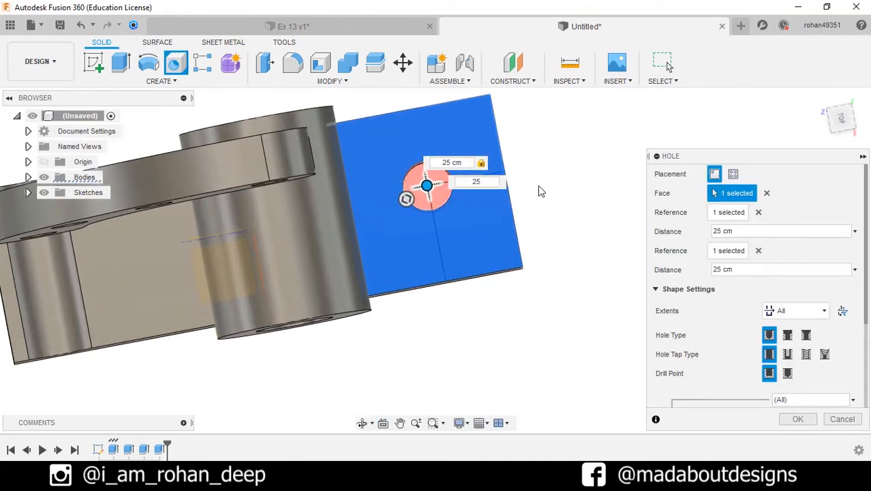
scroll(546, 191, up, 2)
scroll(558, 286, up, 2)
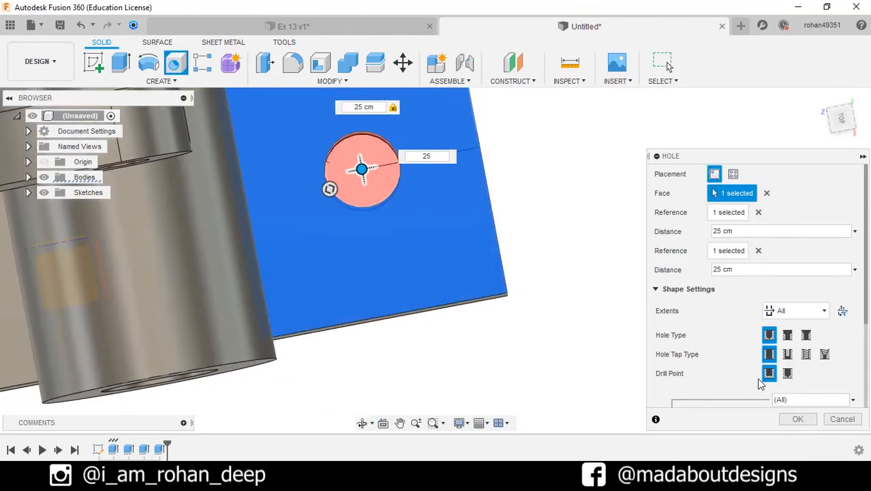
scroll(759, 379, down, 3)
click(793, 418)
scroll(582, 255, down, 4)
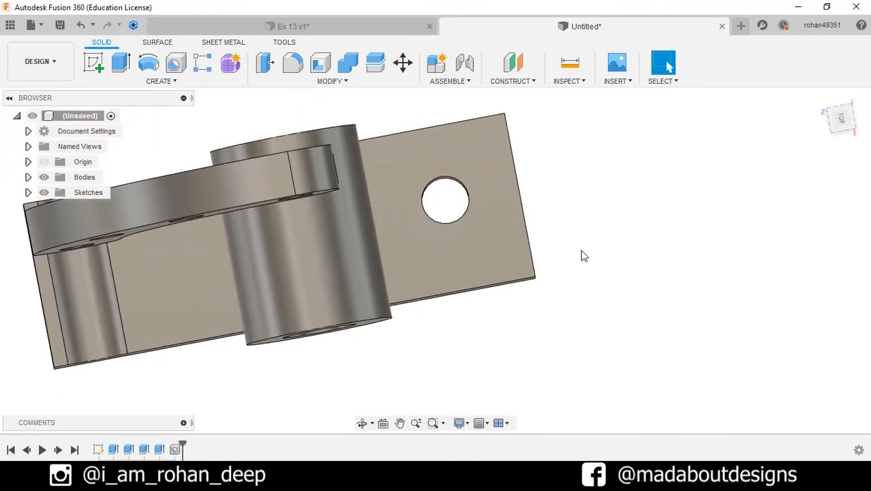
middle_drag(600, 236, 671, 177)
shift+middle_drag(571, 283, 682, 262)
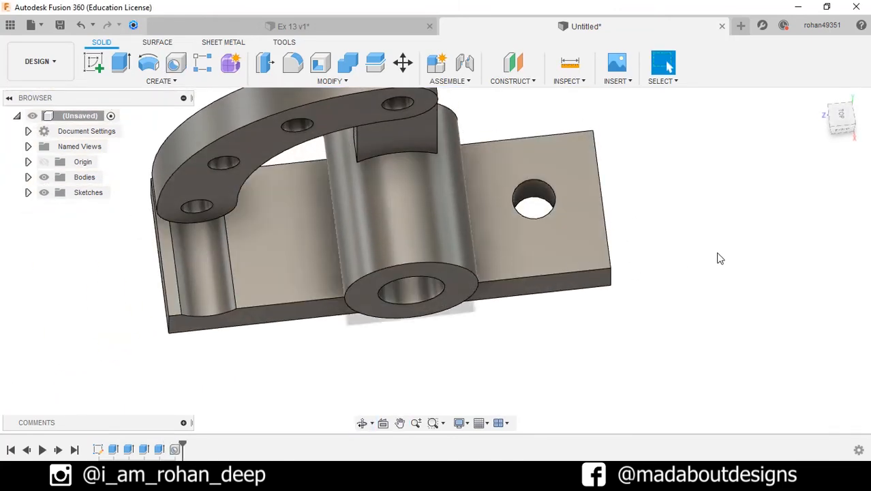
- Place a second simple hole with extent All on the base plate's upper face between the cylinder and the rounded end groove
right_click(720, 256)
click(711, 217)
click(281, 230)
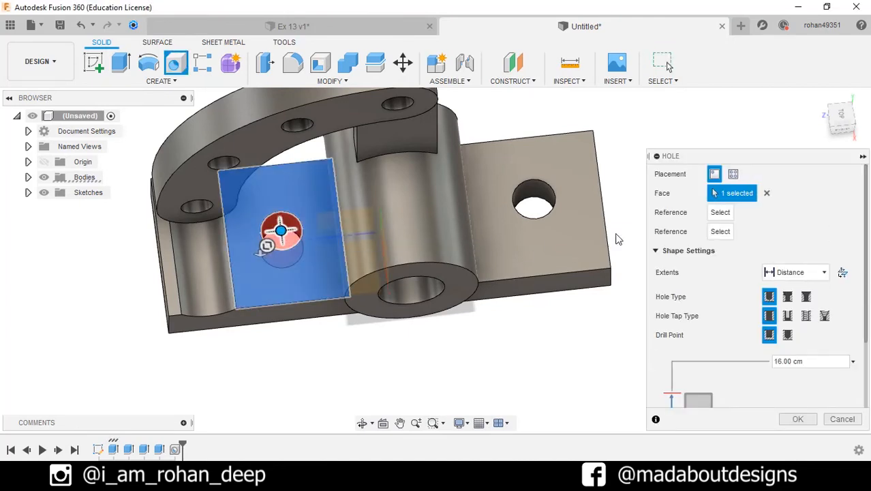
scroll(752, 389, down, 3)
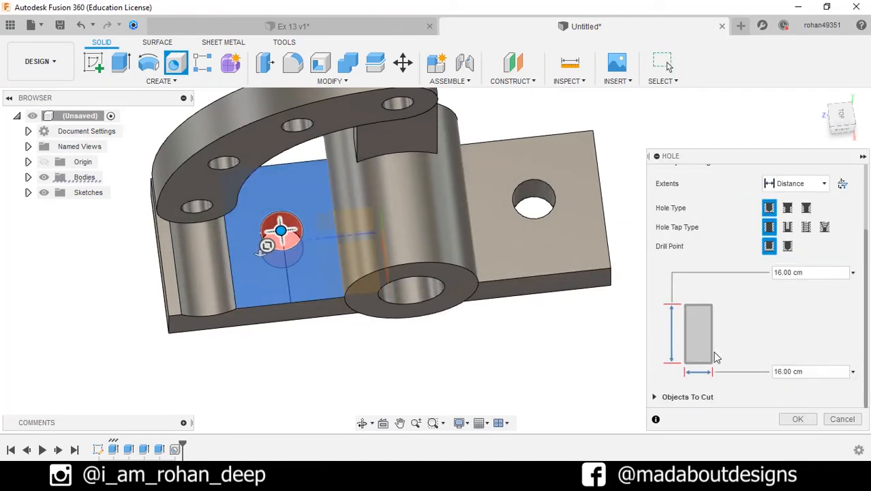
scroll(749, 349, up, 3)
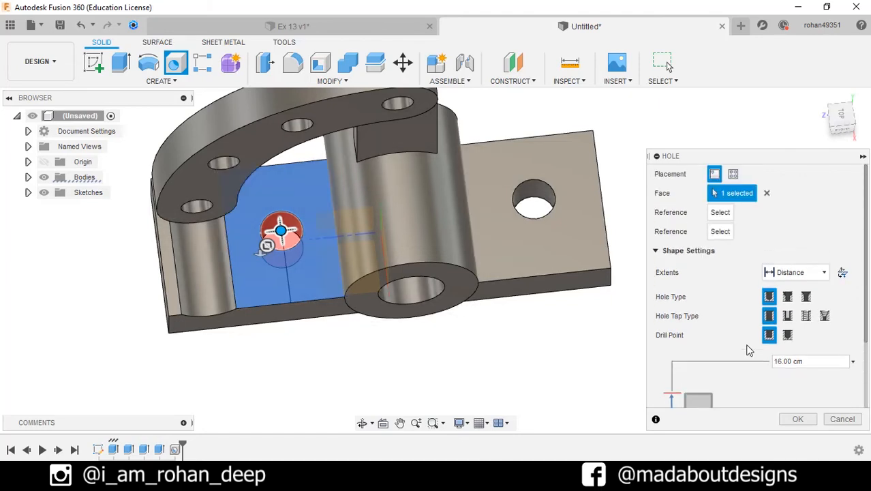
click(784, 272)
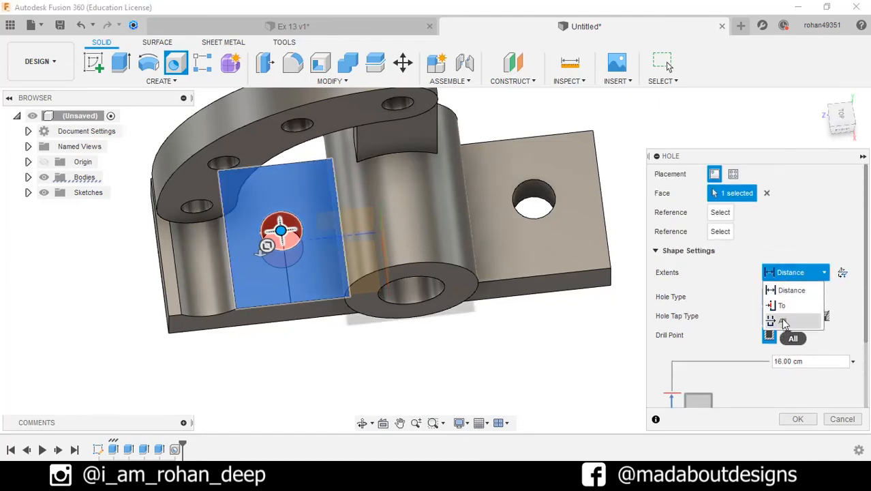
click(781, 316)
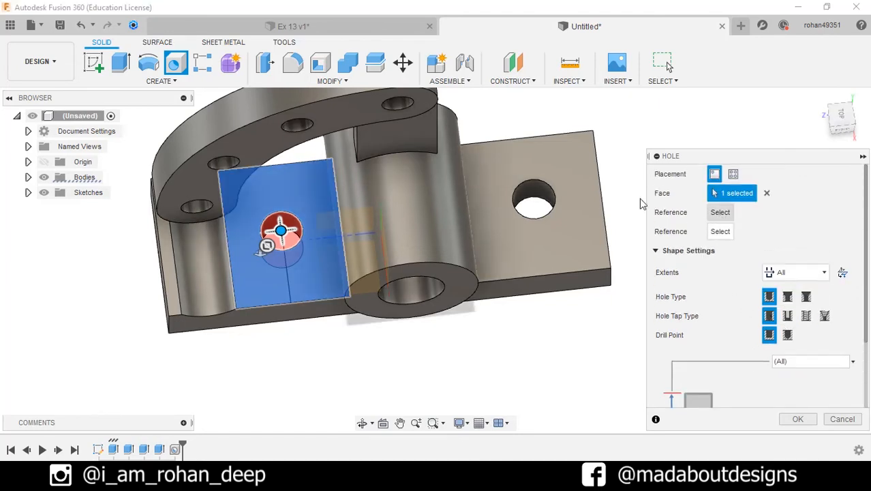
- Position the hole 25 cm from the plate's long edge and 20 cm from the groove's edge, and create it
click(285, 276)
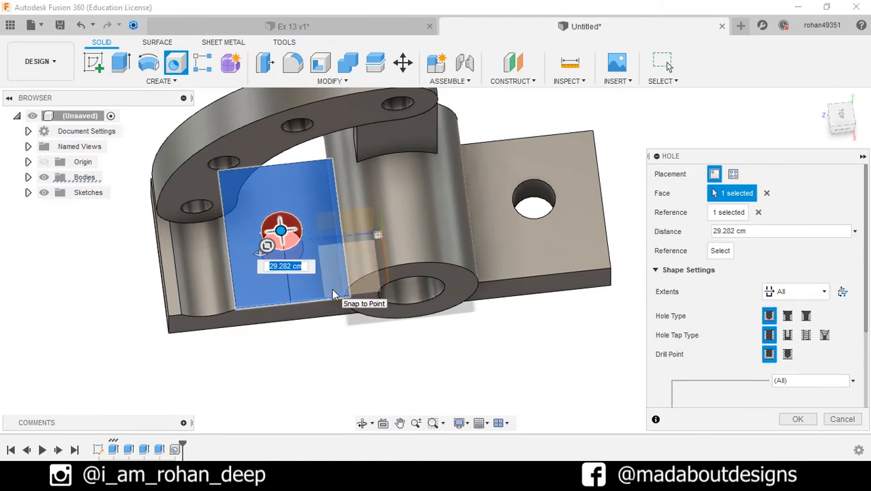
text(25)
key(Return)
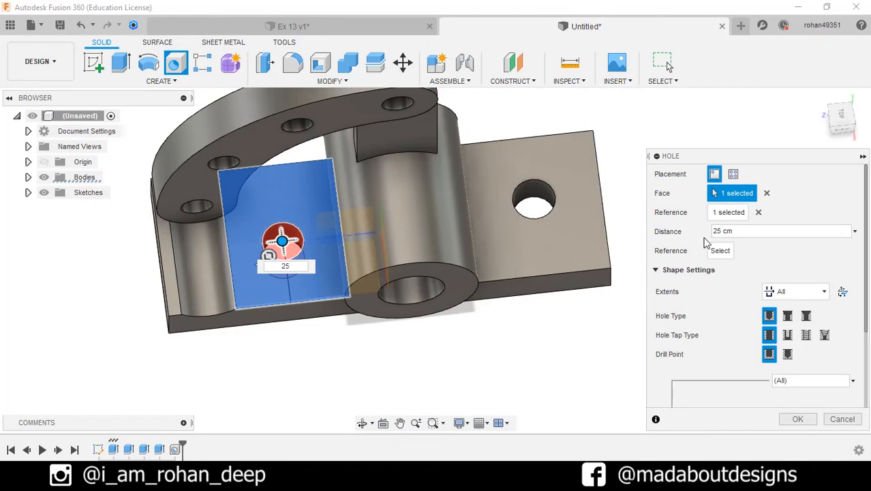
click(230, 249)
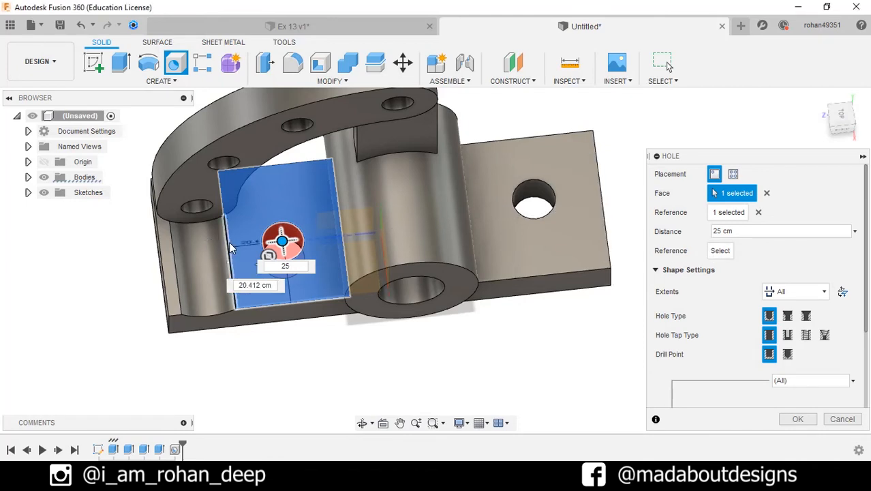
text(20)
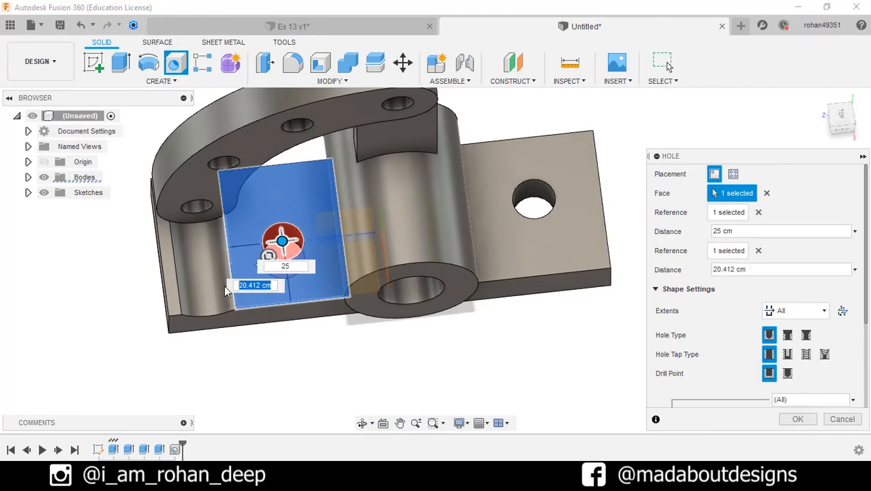
key(Return)
key(Tab)
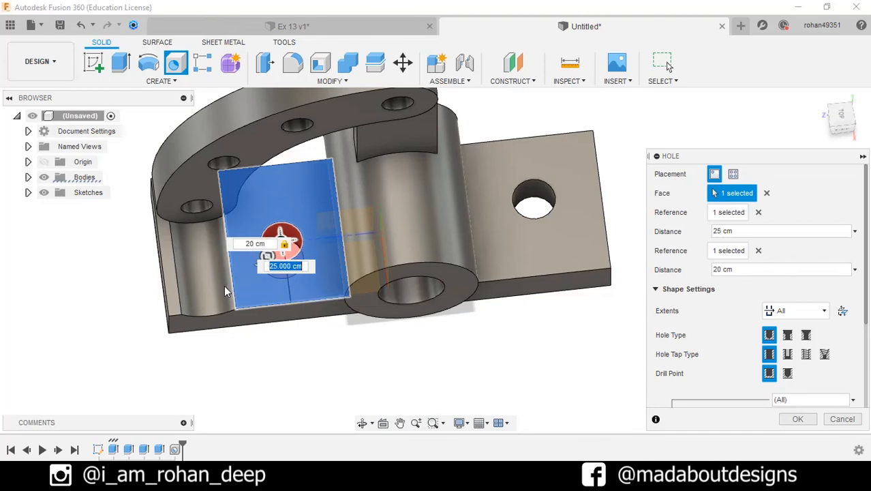
click(796, 420)
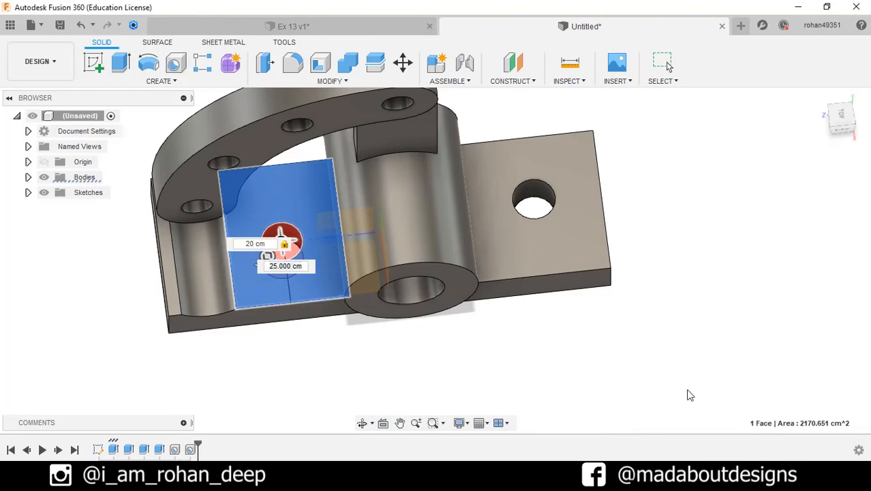
- Fillet the edge where the cylinder meets the base plate, on the side away from the groove, with a 10 cm radius
shift+middle_drag(691, 395, 409, 303)
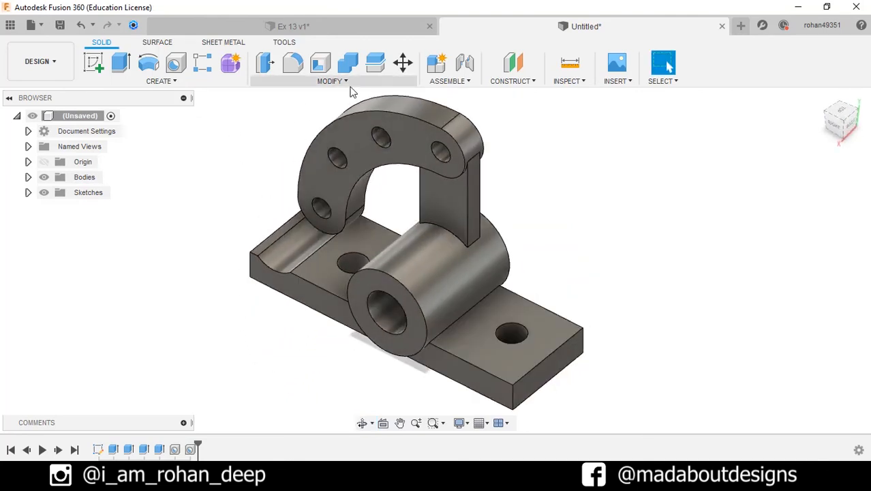
click(330, 81)
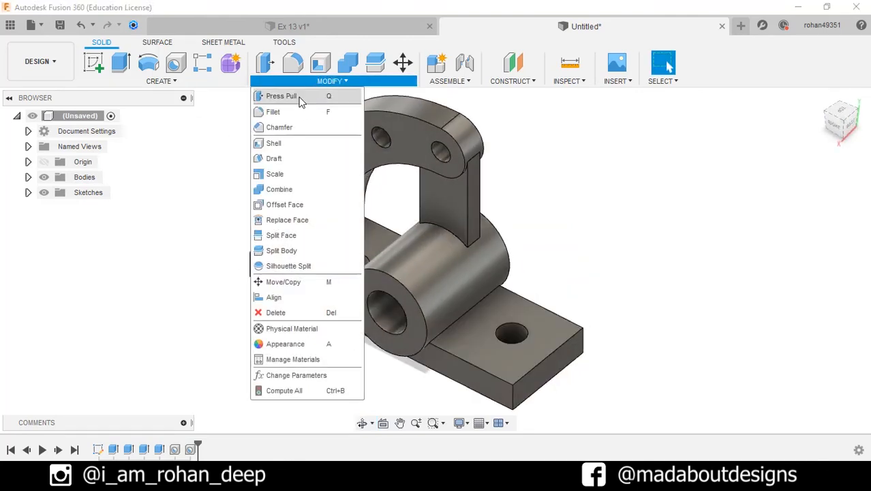
key(f)
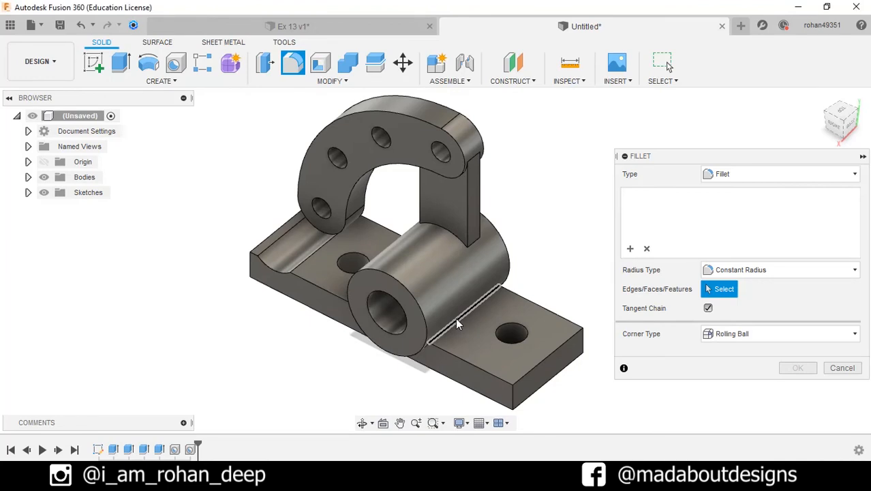
click(456, 321)
text(10)
key(Return)
key(Return)
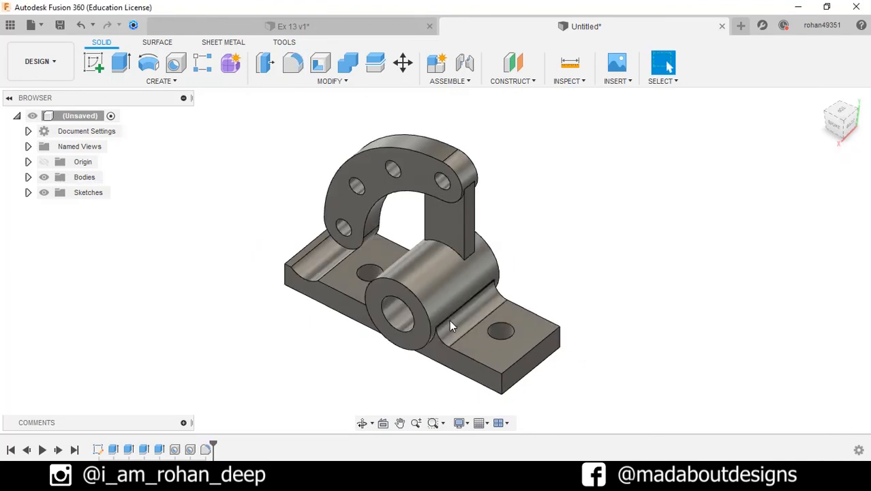
- Apply the Paint - Metallic (Red) appearance from the library to the bracket body
key(a)
scroll(689, 384, down, 2)
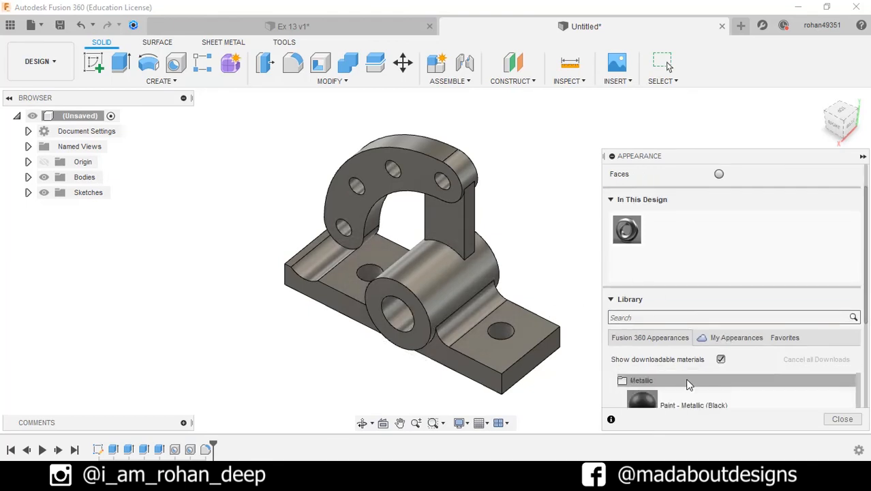
scroll(689, 386, down, 1)
drag(732, 156, 725, 80)
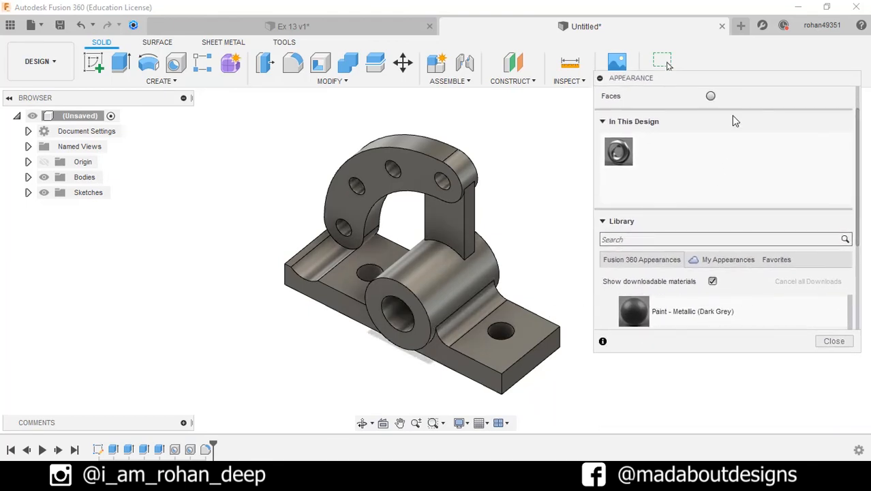
scroll(705, 309, down, 2)
scroll(702, 309, up, 2)
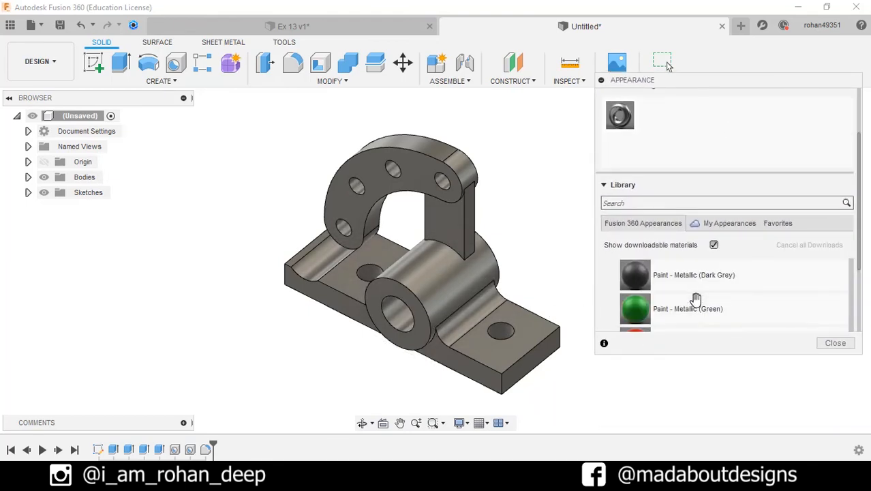
scroll(694, 311, down, 2)
scroll(689, 309, up, 1)
mouse_move(691, 329)
mouse_down()
mouse_move(526, 269)
mouse_move(462, 265)
mouse_up()
- Lighten the red metallic paint's colour to RGB 255, 104, 90 and finish the appearance editing
double_click(653, 115)
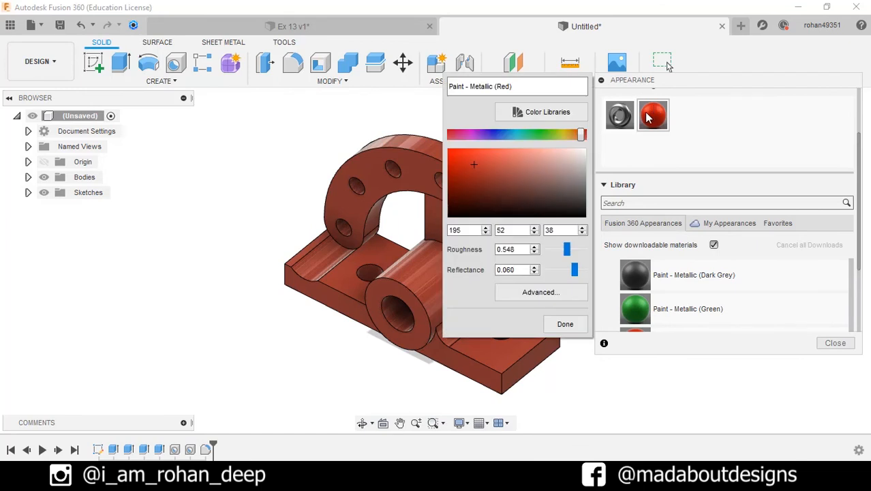
drag(522, 159, 496, 149)
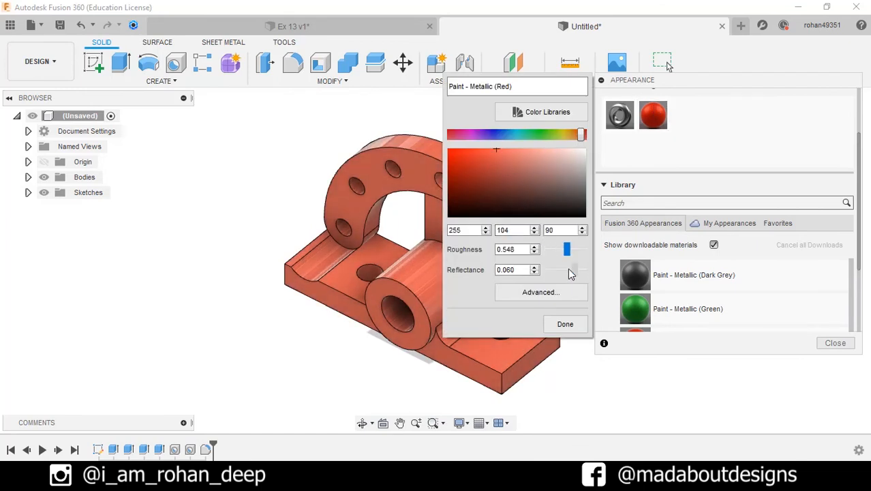
click(576, 323)
scroll(546, 290, down, 3)
key(Escape)
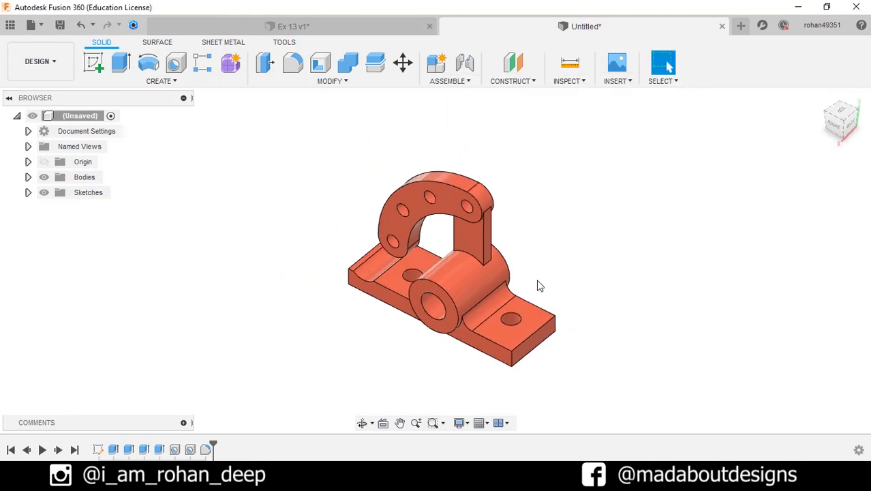
shift+middle_drag(540, 287, 867, 262)
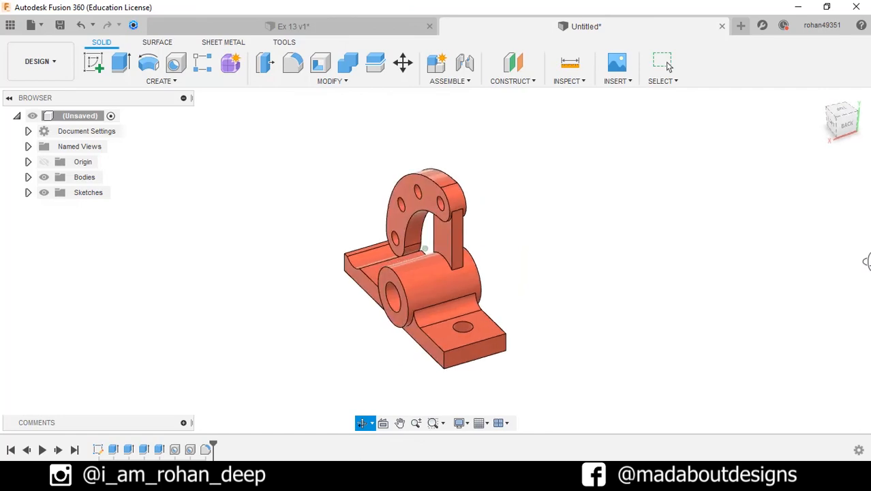
shift+middle_drag(675, 273, 692, 270)
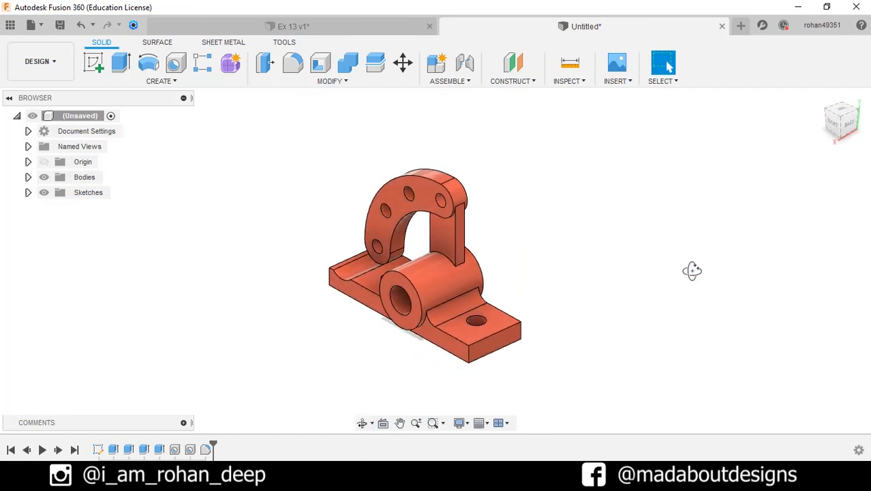